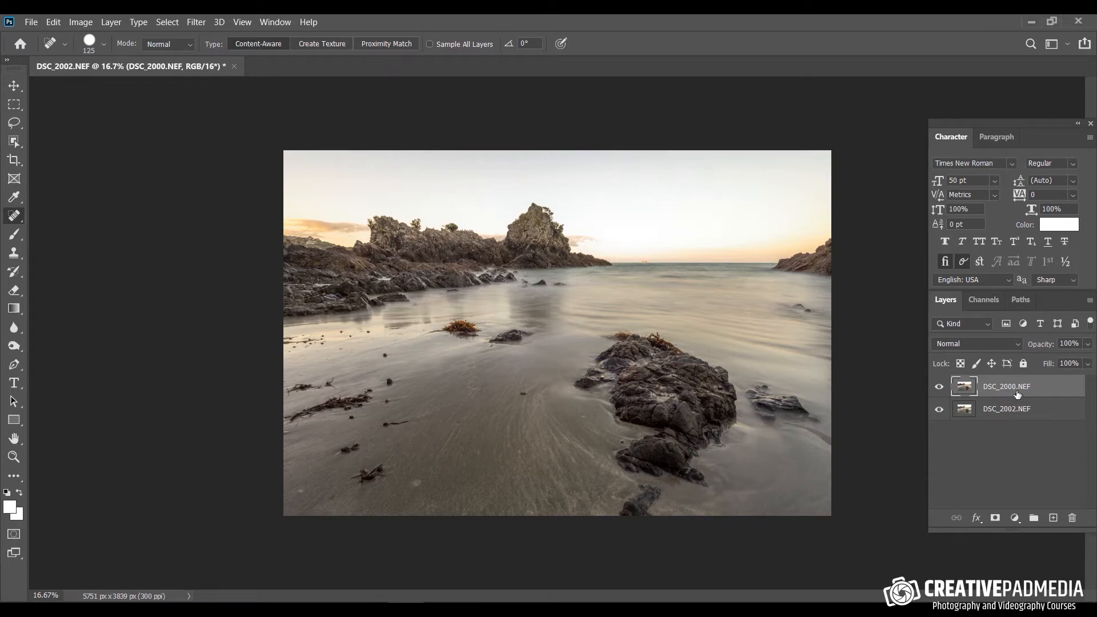
Step: Hide the DSC_2000.NEF layer and make the DSC_2002.NEF layer active
left_click(941, 387)
left_click(941, 387)
left_click(940, 388)
left_click(995, 408)
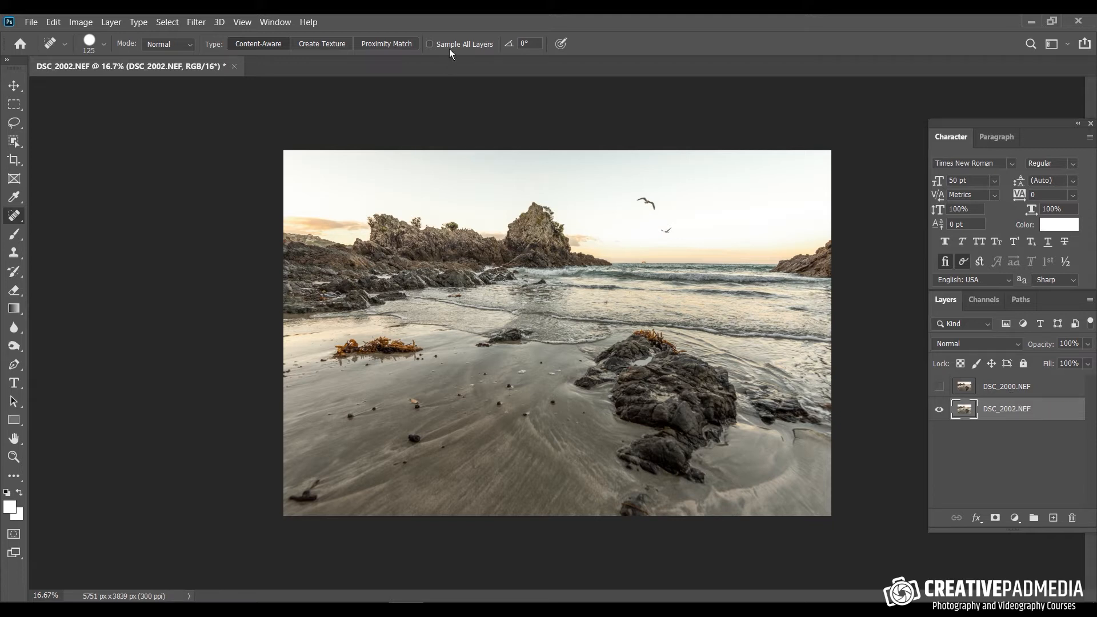
Step: Examine the two gulls in the sky above the horizon at 200% magnification
key("ctrl+plus")
key("ctrl+plus")
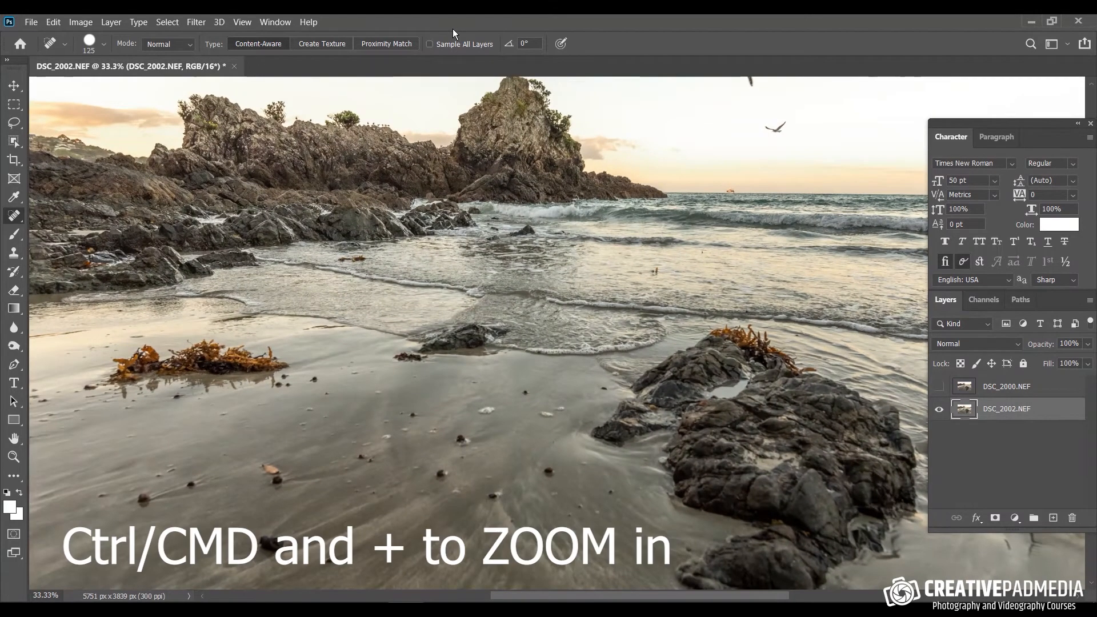
left_click_drag(704, 147, 433, 314)
key("ctrl+plus")
key("ctrl+plus")
key("ctrl+plus")
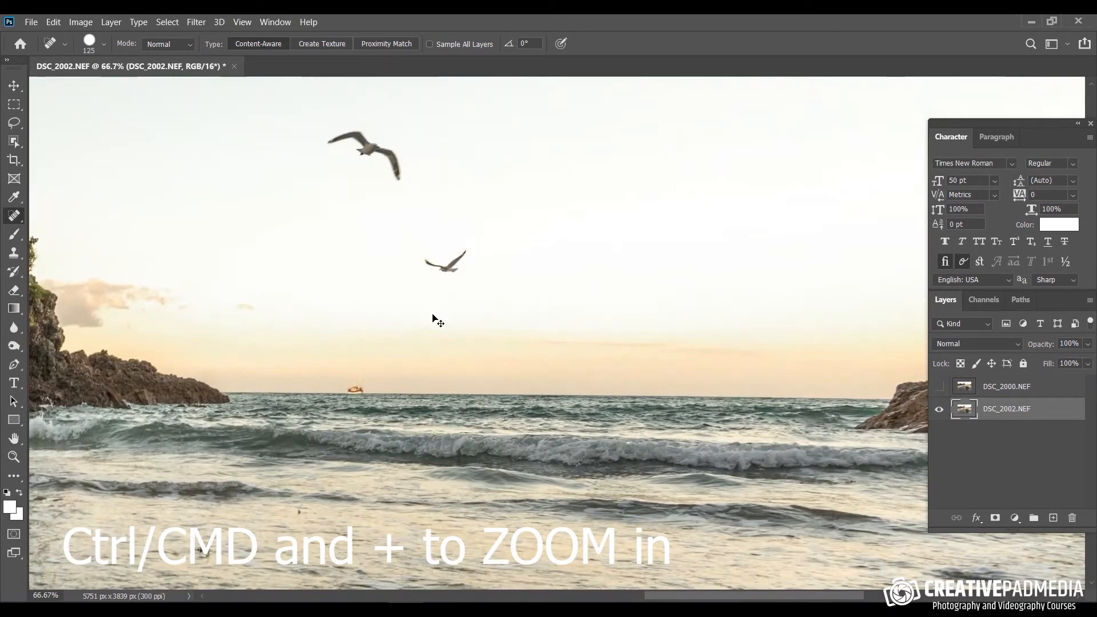
left_click_drag(269, 213, 421, 419)
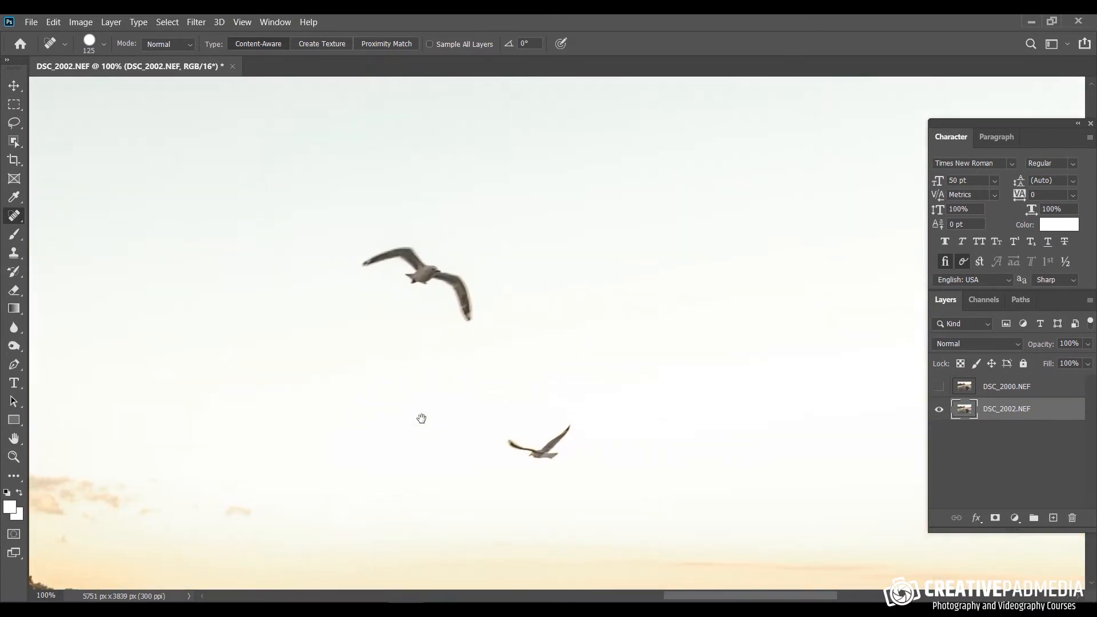
key("ctrl+plus")
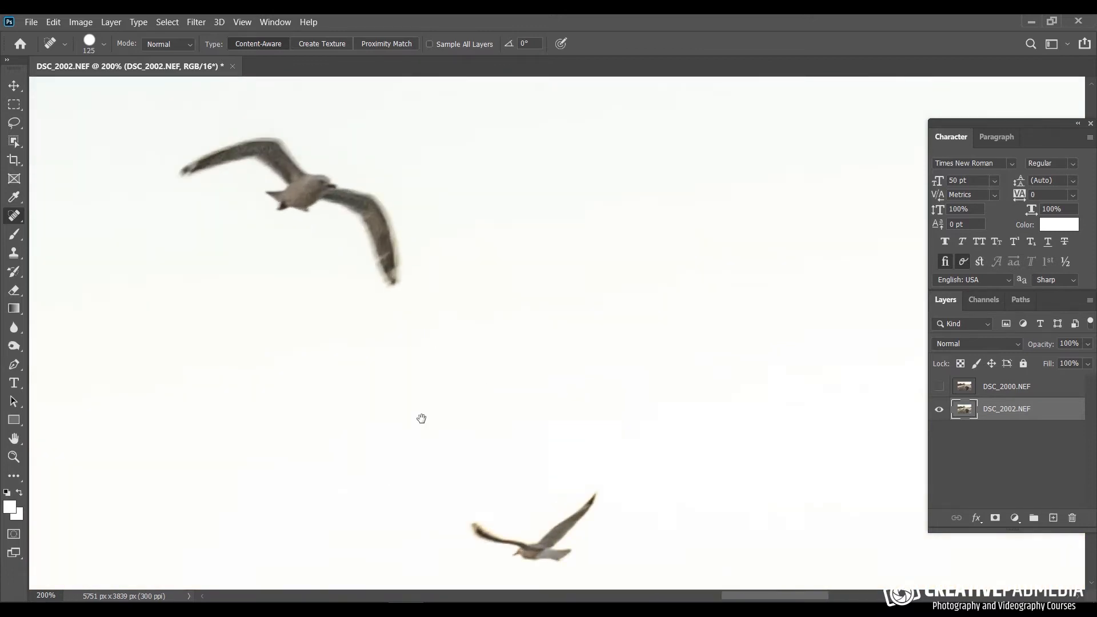
mouse_move(464, 368)
left_mouse_down()
mouse_move(503, 323)
mouse_move(509, 338)
left_mouse_up()
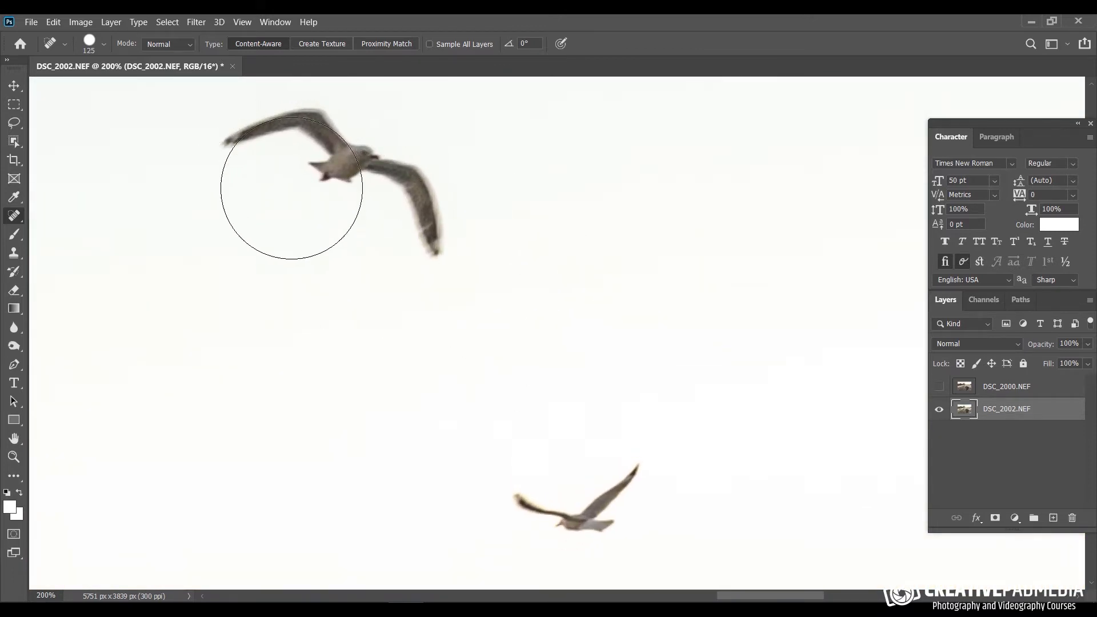
left_click_drag(272, 249, 286, 264)
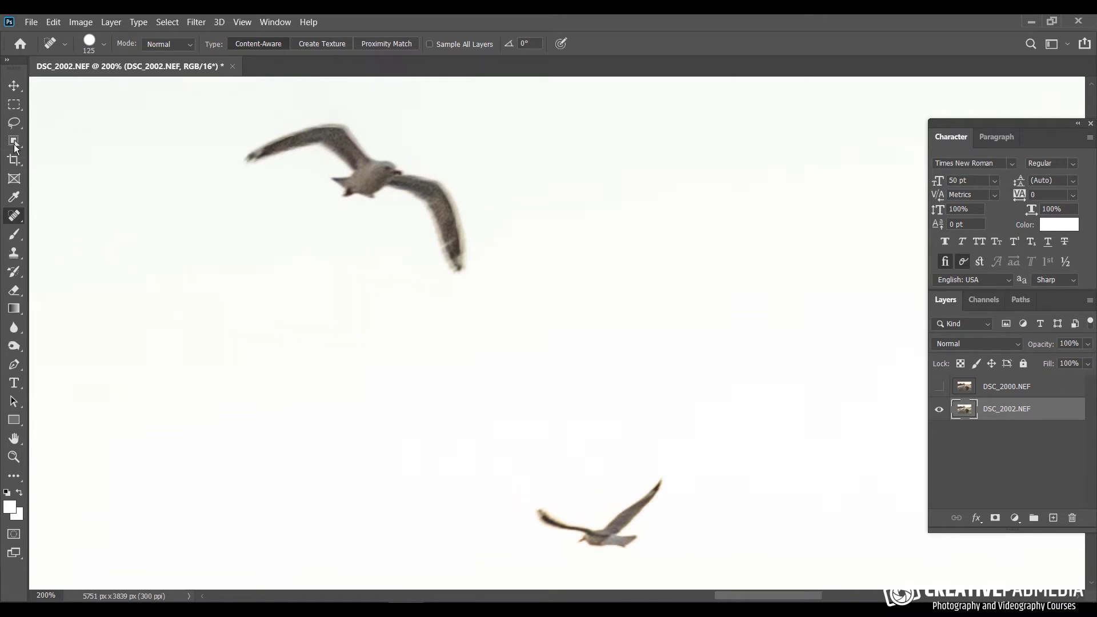
Step: Try selecting the larger gull with the Object Selection tool in Rectangle mode, and clear that selection
left_click(15, 144)
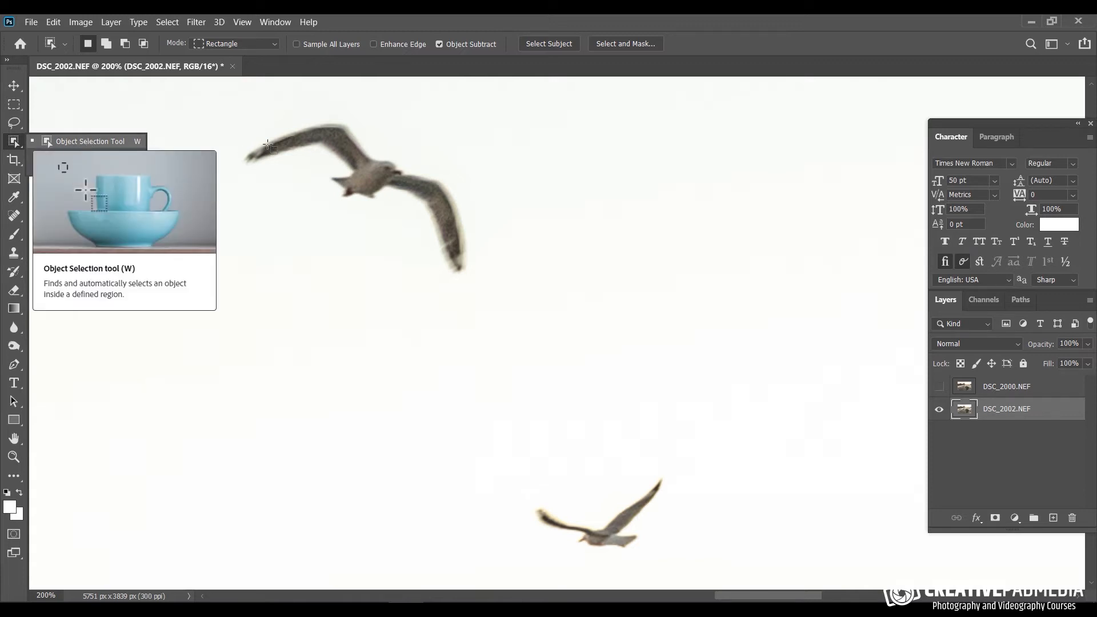
left_click(91, 141)
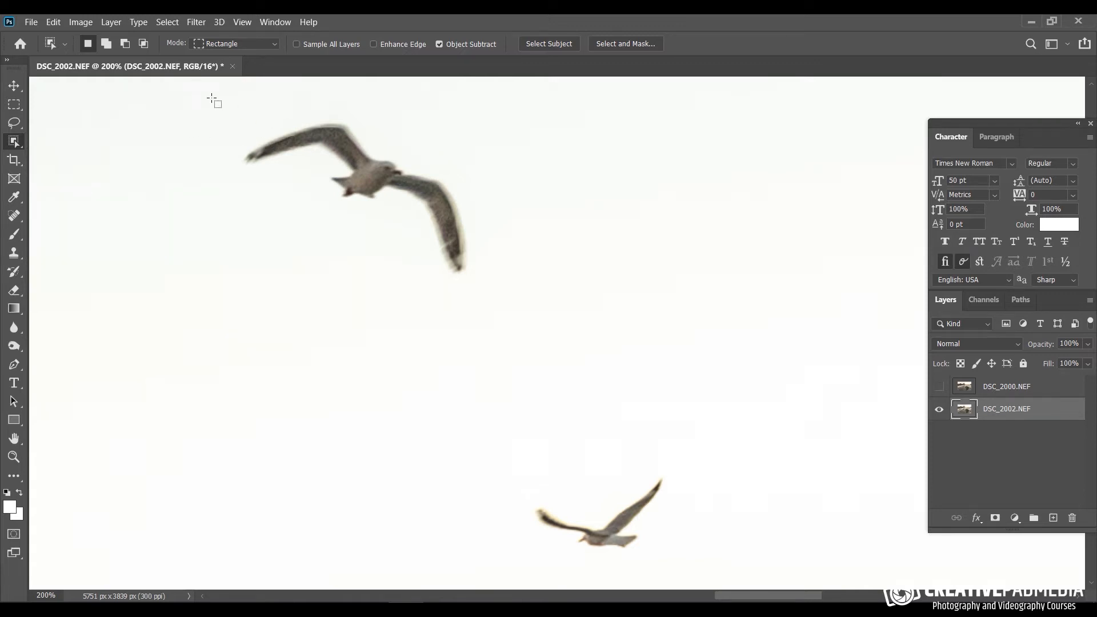
left_click_drag(211, 99, 516, 327)
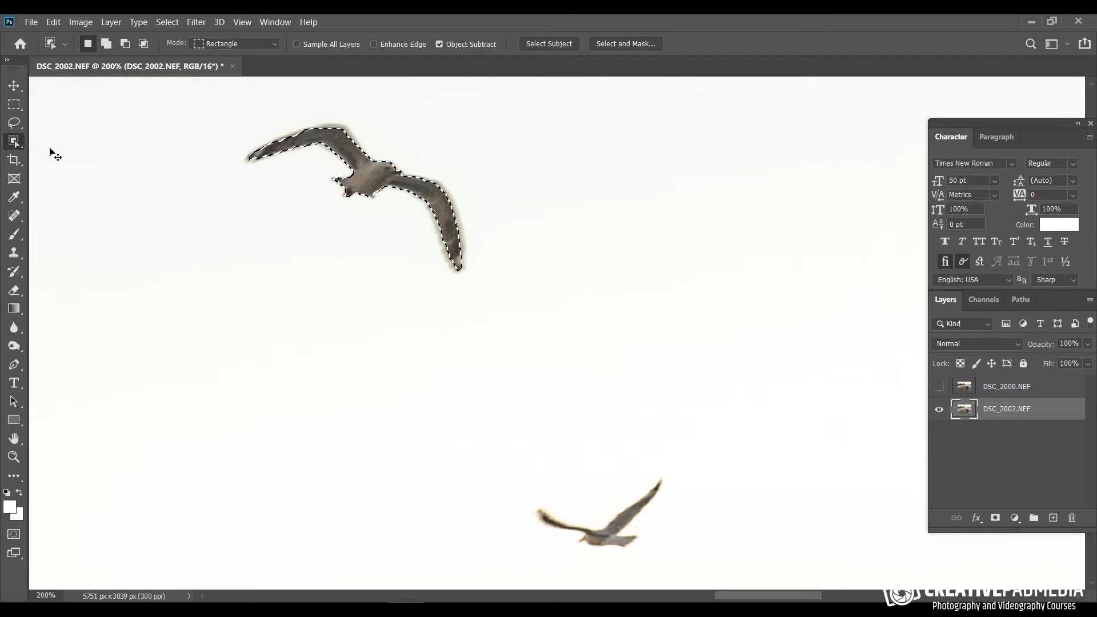
key("ctrl+d")
Step: Try selecting the larger gull with the Quick Selection tool, using a brush size of 9
right_click(17, 147)
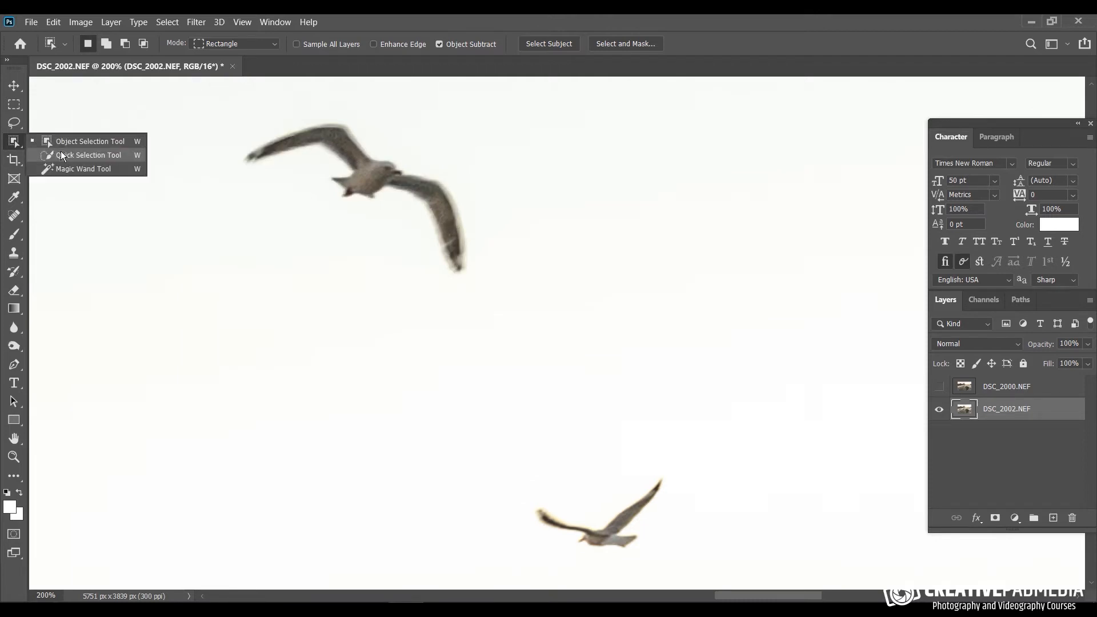
left_click(61, 151)
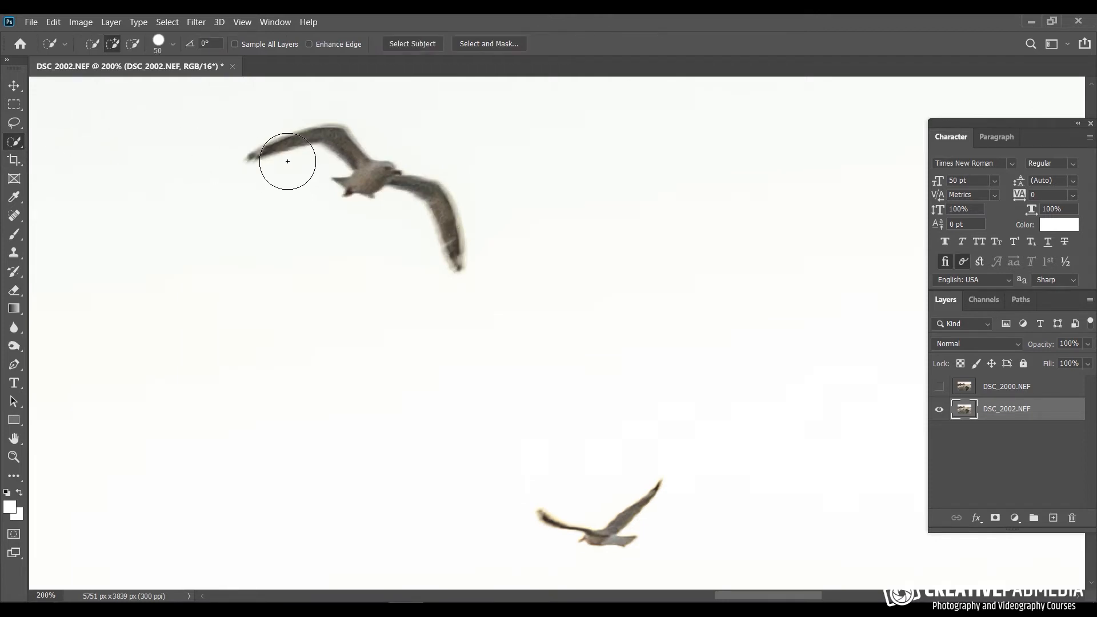
key("bracketleft")
key("bracketleft")
key("bracketleft")
left_click_drag(258, 153, 333, 130)
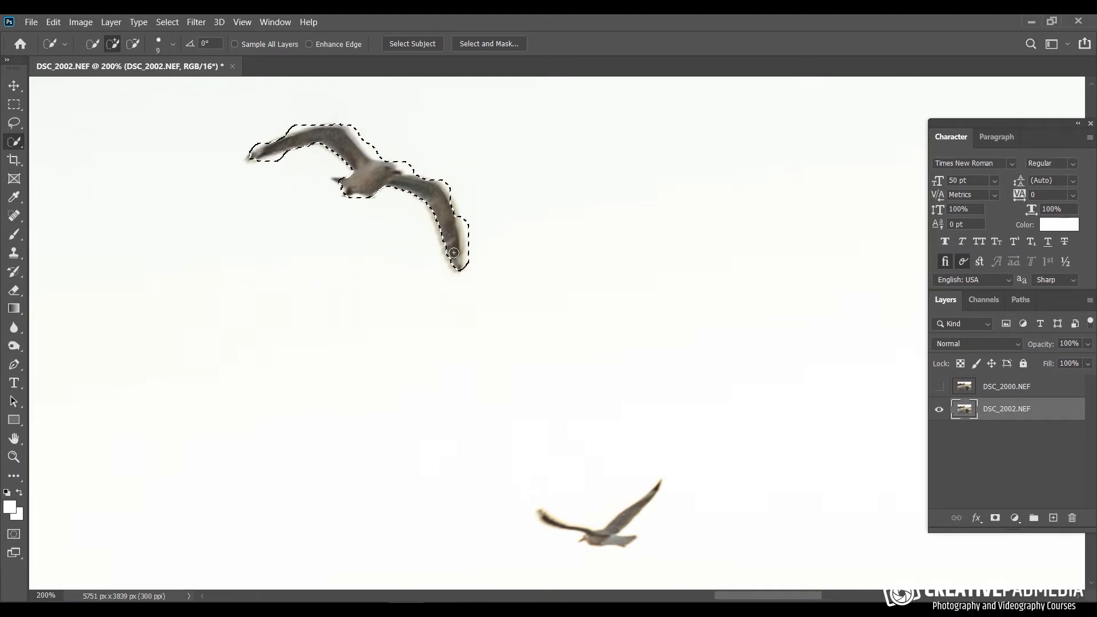
Step: Select the larger gull with the Object Selection tool and add the smaller gull to the selection
right_click(20, 141)
left_click(59, 141)
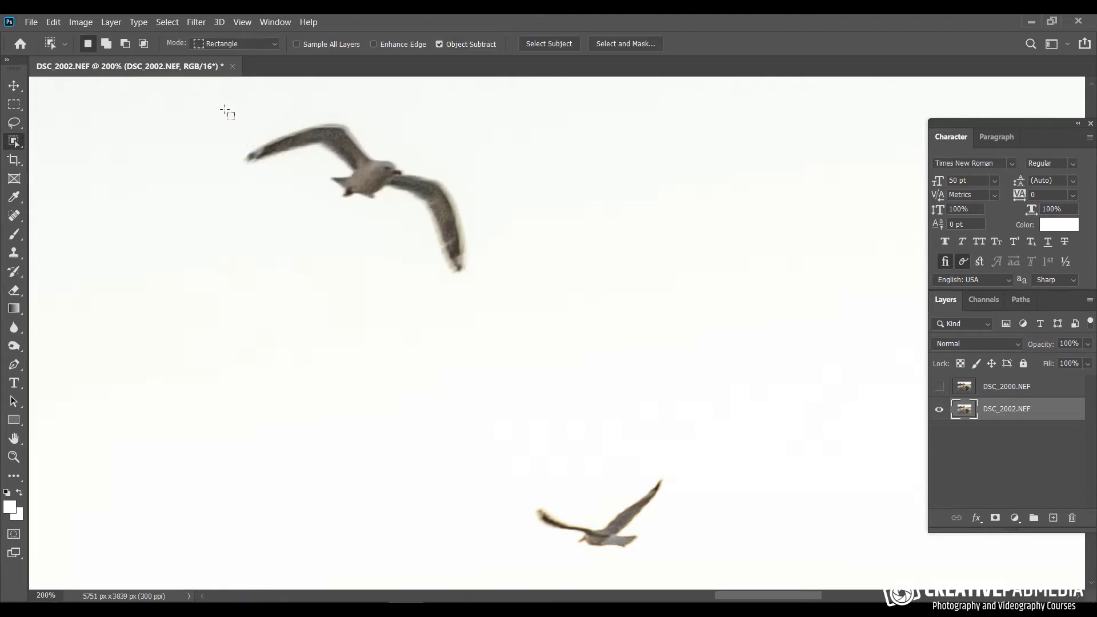
left_click_drag(226, 110, 498, 295)
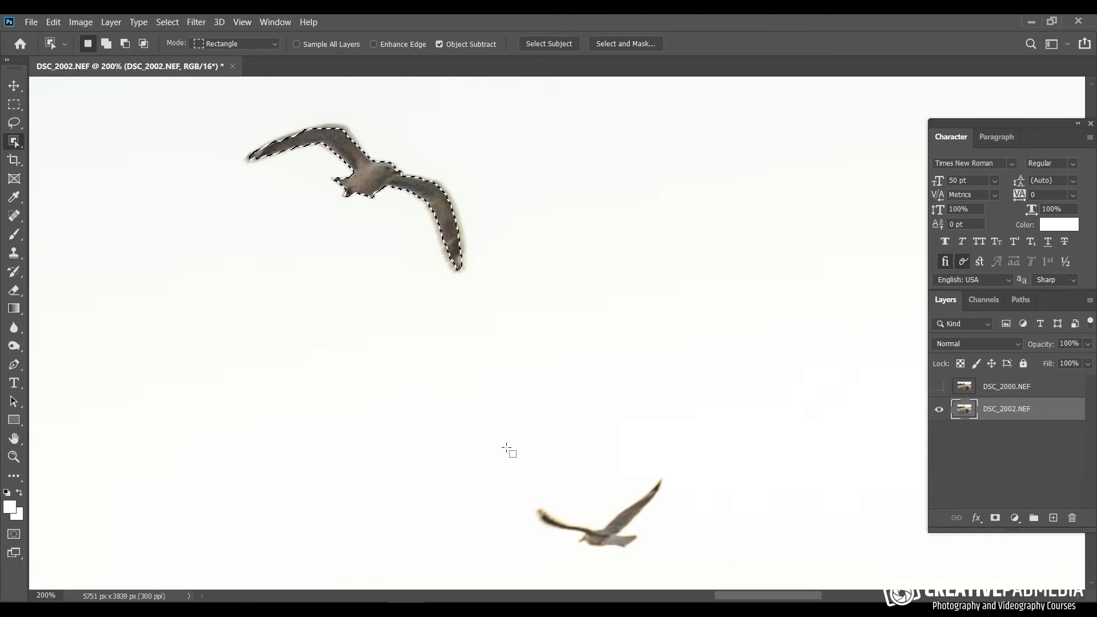
key("shift")
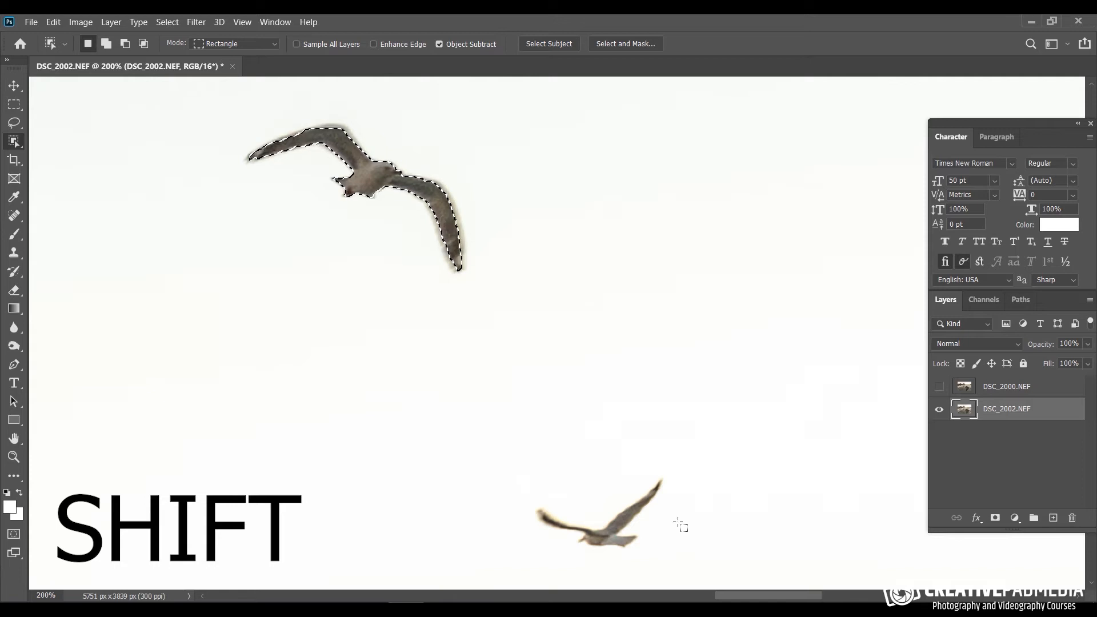
left_click_drag(503, 456, 692, 558)
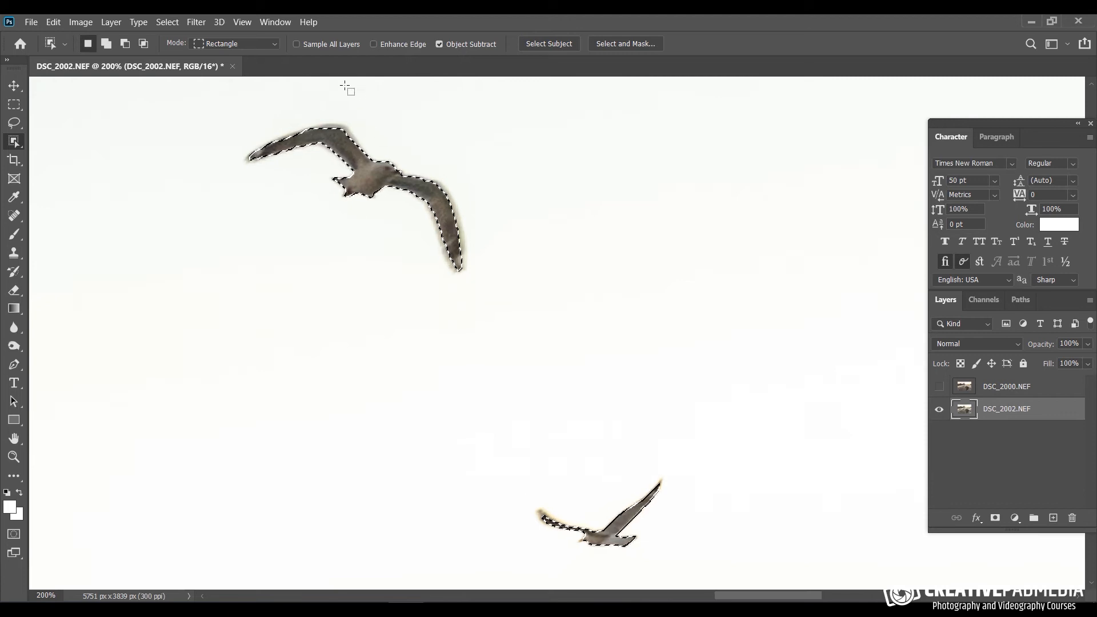
Step: Check the selection outlines around both gulls and open the selection in the Select and Mask workspace
key("ctrl+plus")
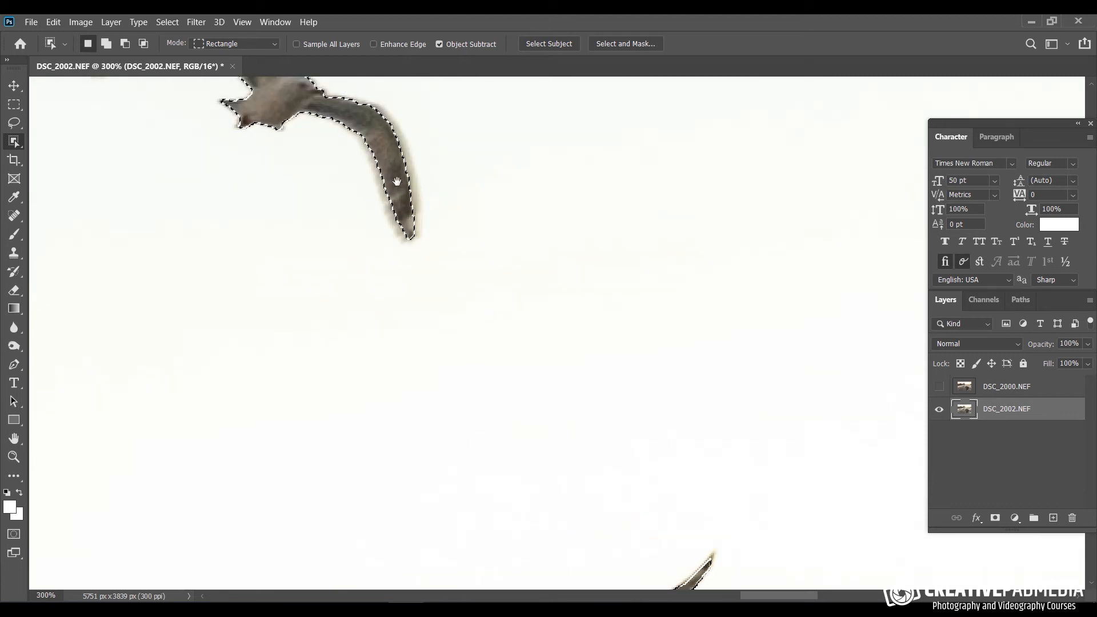
left_click_drag(234, 152, 309, 269)
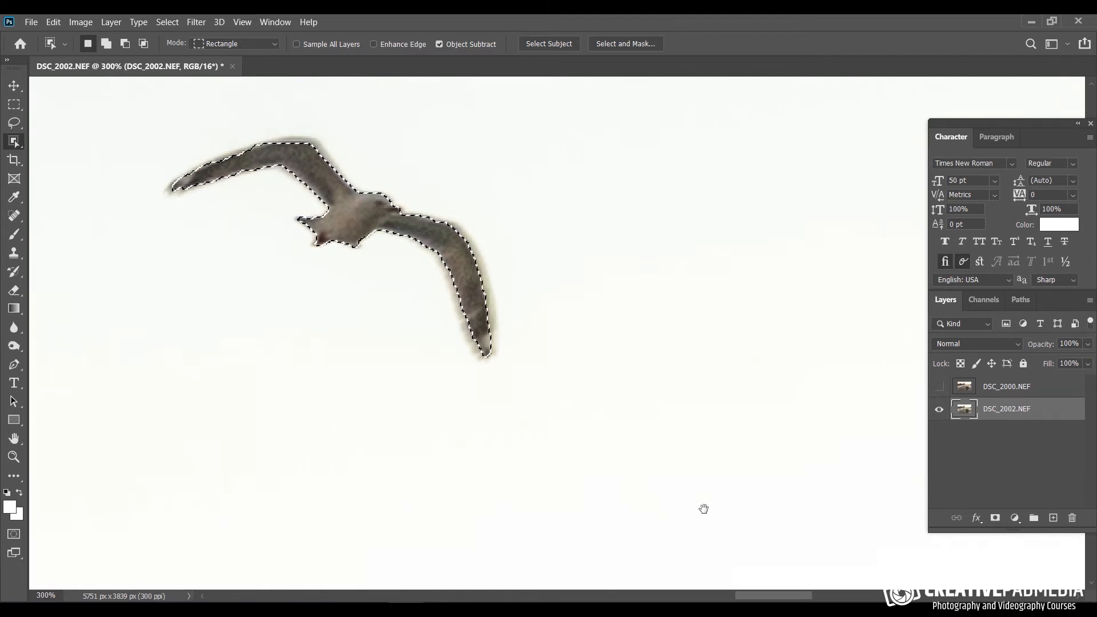
left_click_drag(703, 509, 583, 264)
left_click(625, 486)
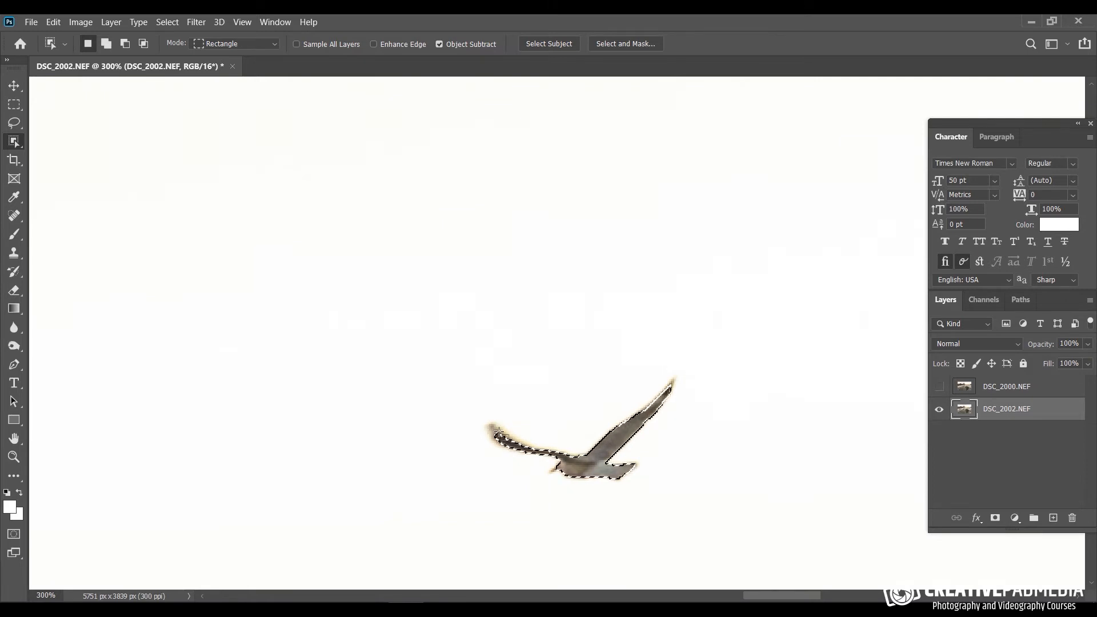
left_click_drag(395, 233, 535, 424)
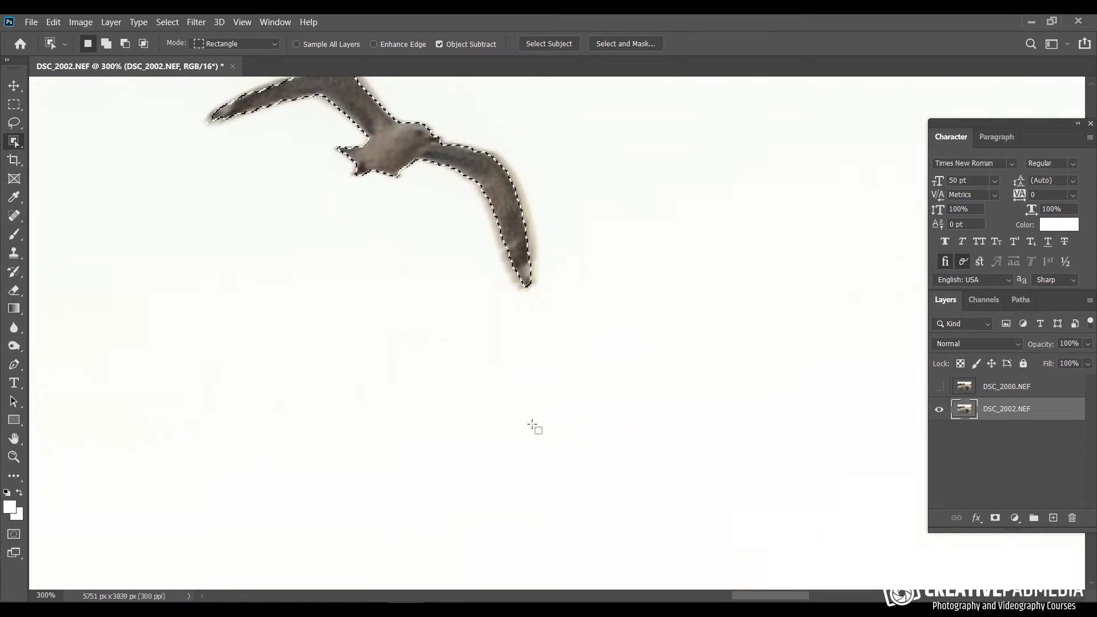
left_click(176, 22)
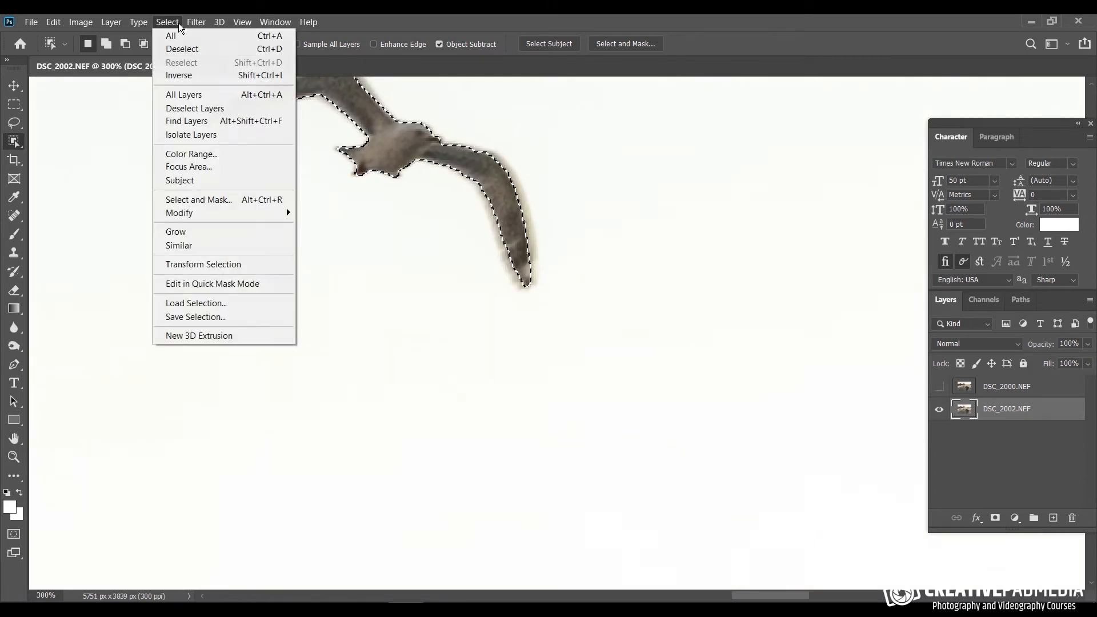
left_click(228, 201)
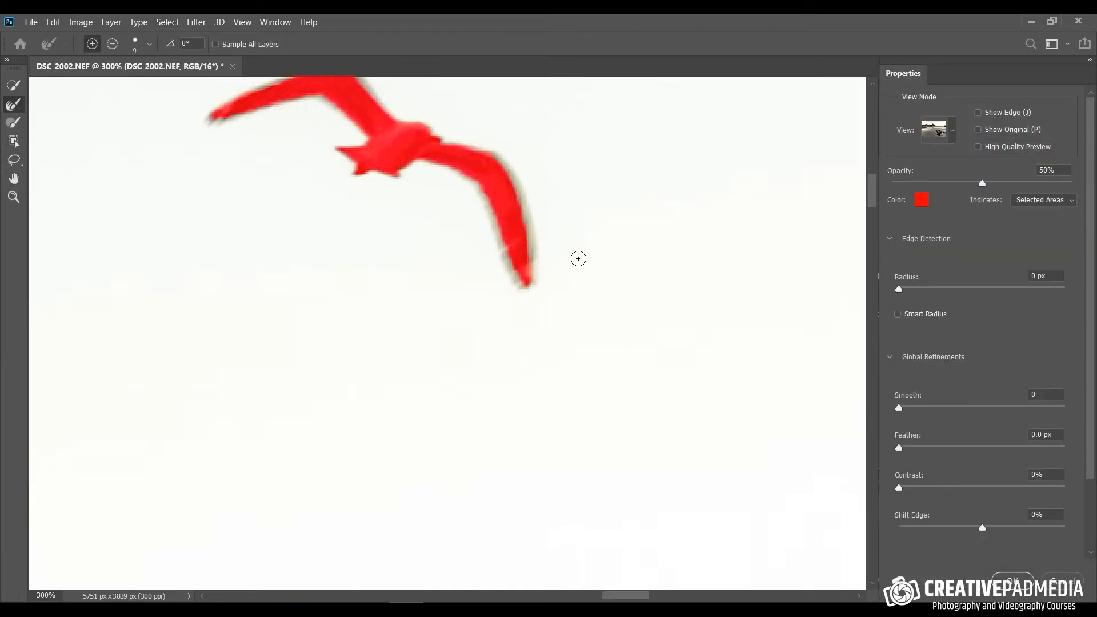
Step: Switch the red overlay to indicate Masked Areas, and return it to Selected Areas
key("space")
left_click_drag(534, 338, 547, 400)
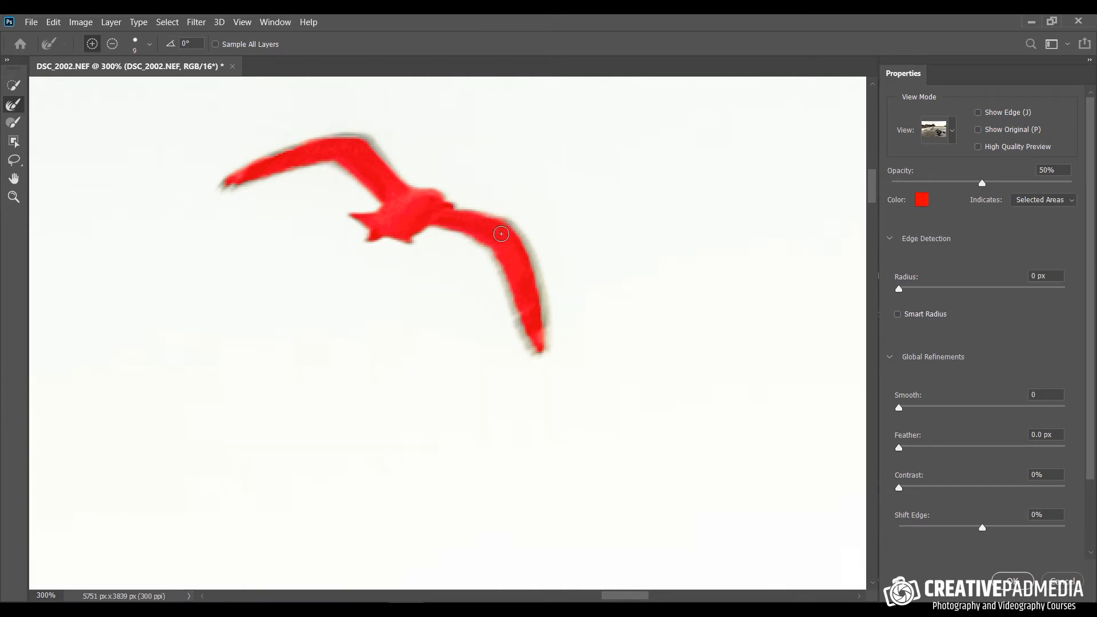
left_click(1061, 205)
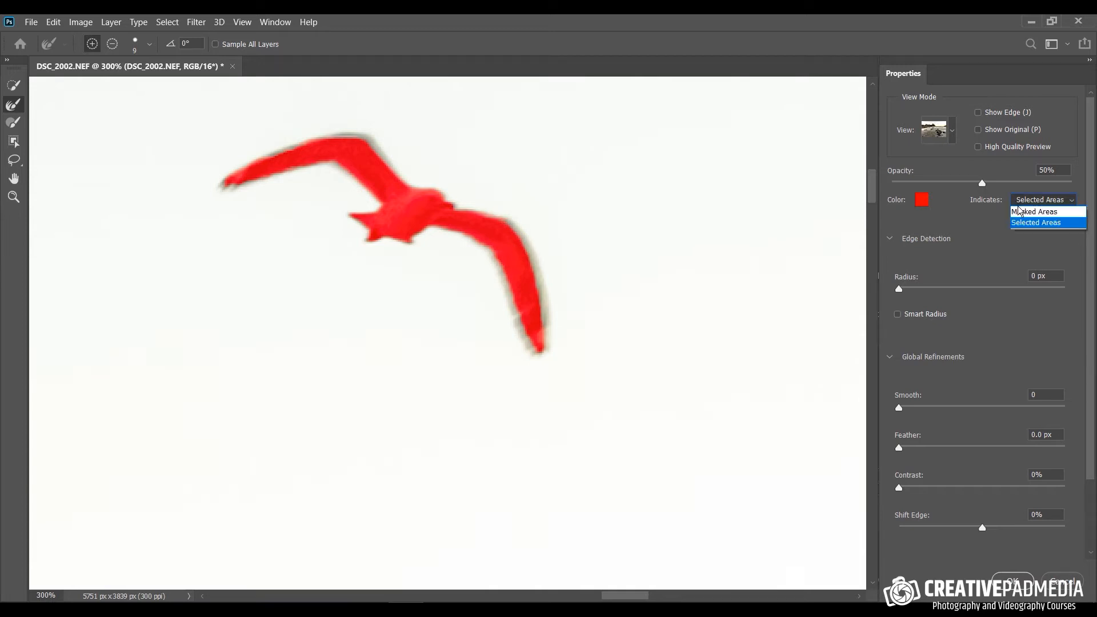
left_click(1034, 212)
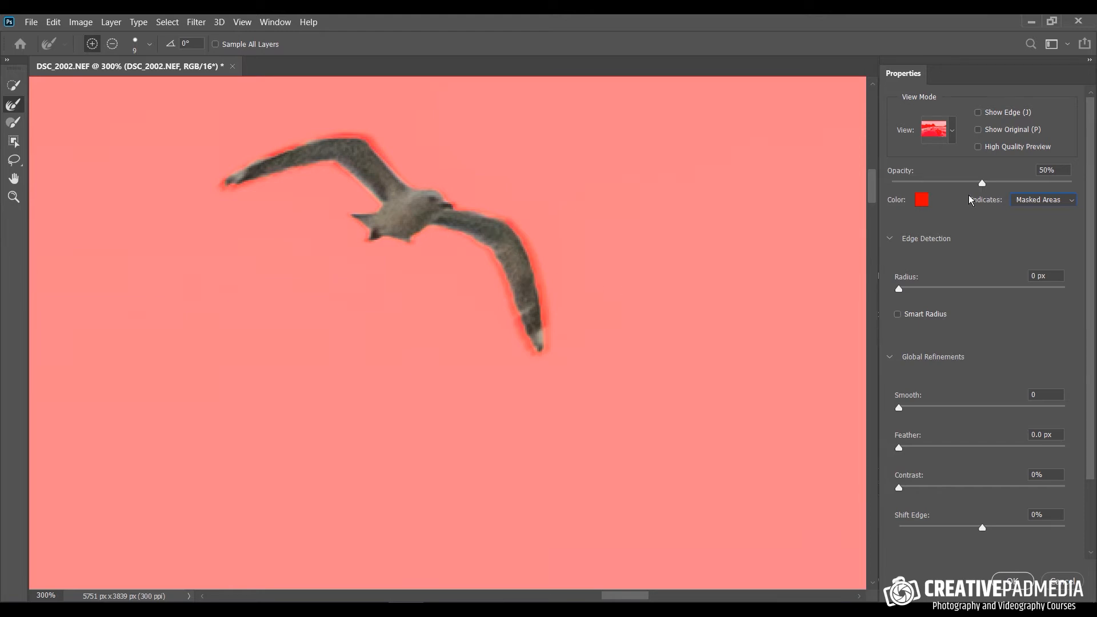
left_click(1044, 201)
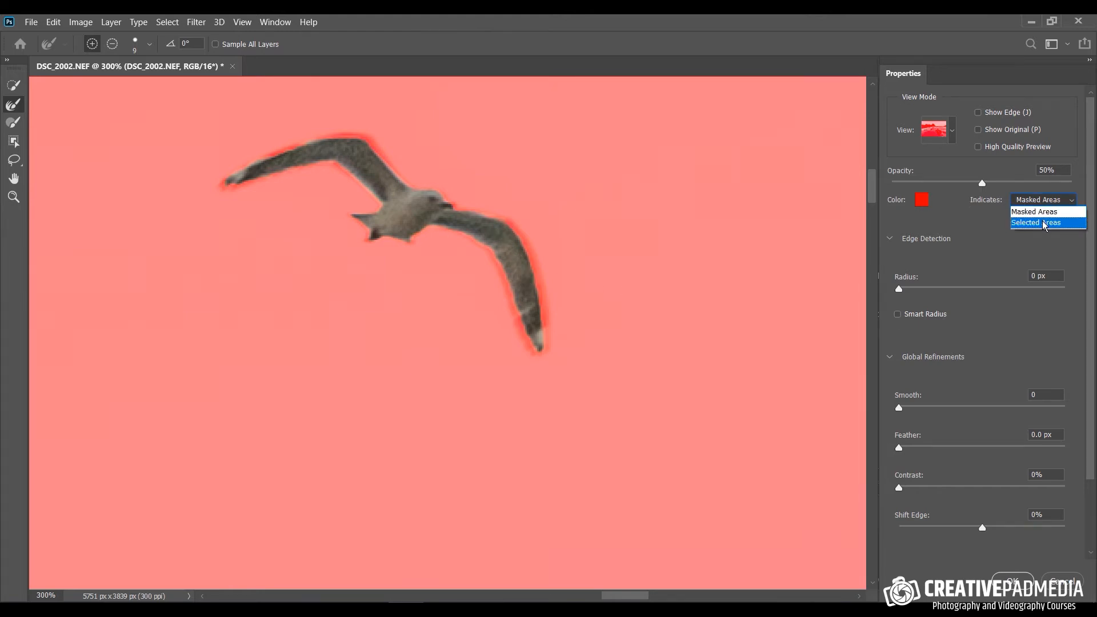
left_click(1044, 223)
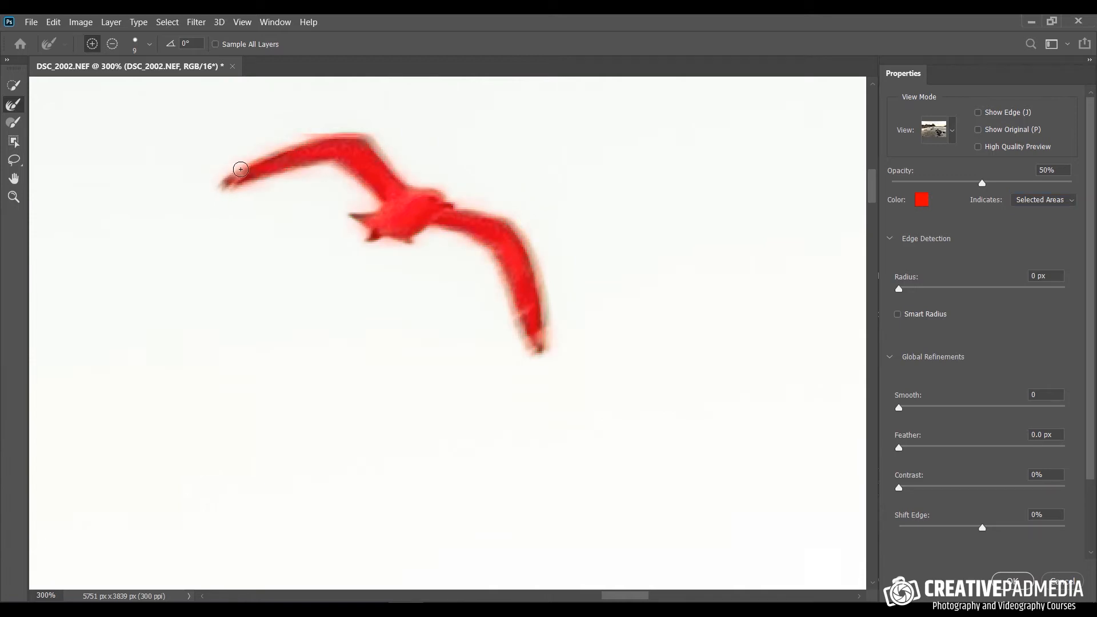
Step: Refine the selection edge around the larger gull's wings and body with the Refine Edge brush
mouse_move(347, 135)
left_mouse_down()
mouse_move(393, 144)
mouse_move(394, 177)
mouse_move(444, 209)
left_mouse_up()
mouse_move(515, 309)
left_mouse_down()
mouse_move(501, 271)
mouse_move(465, 239)
mouse_move(431, 229)
mouse_move(381, 240)
mouse_move(351, 213)
mouse_move(374, 203)
left_mouse_up()
left_click_drag(288, 172, 217, 191)
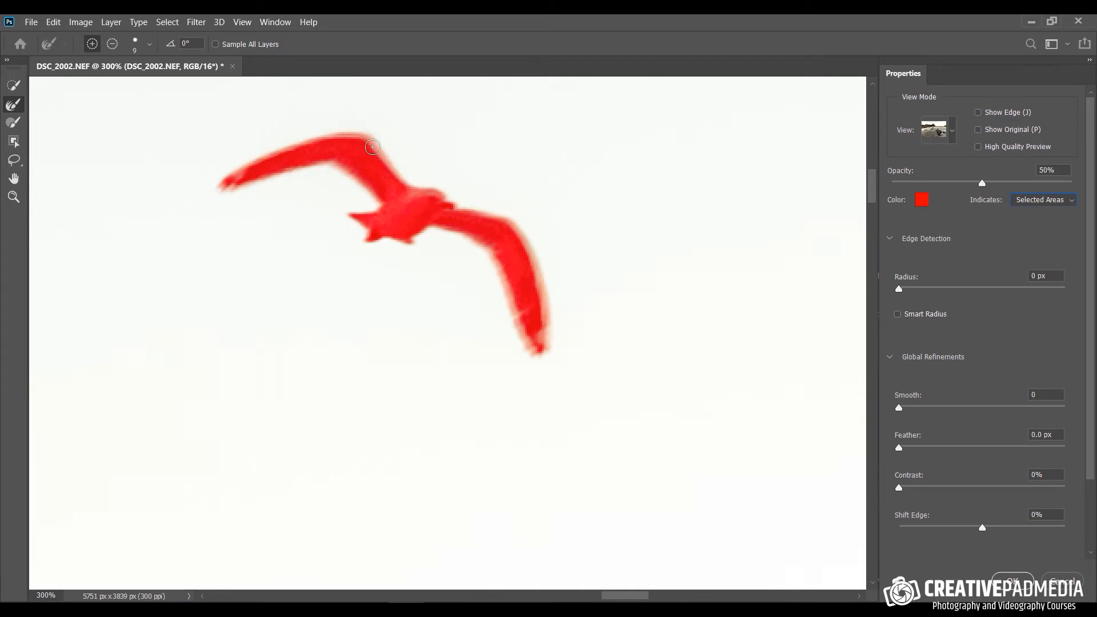
Step: Undo the edge refinement on the larger gull and redo it to compare the outlines
left_click(53, 22)
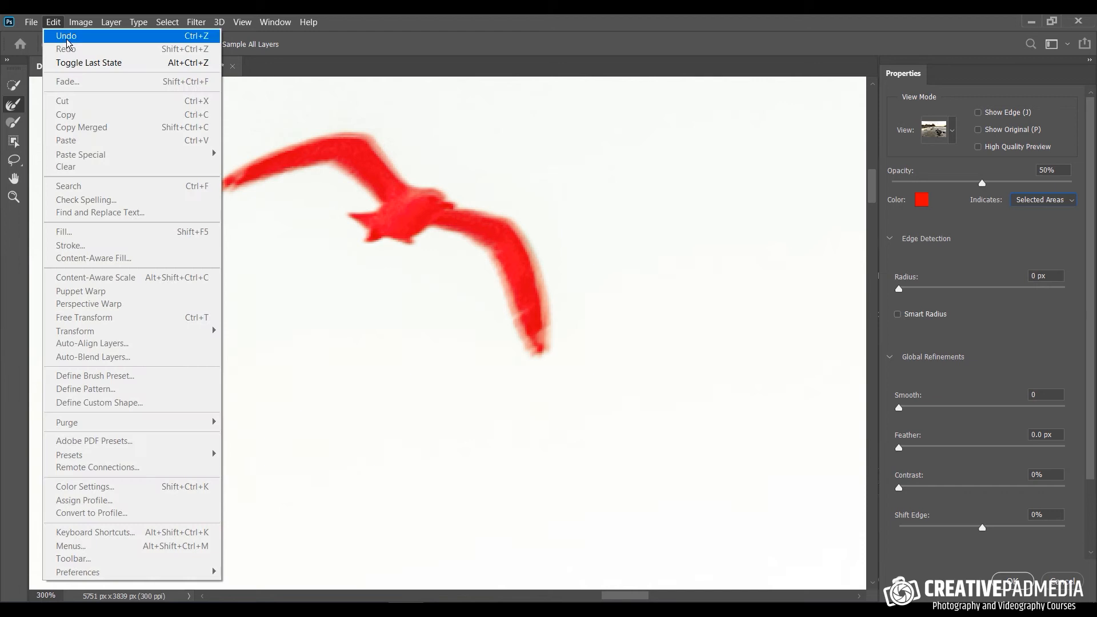
left_click(65, 36)
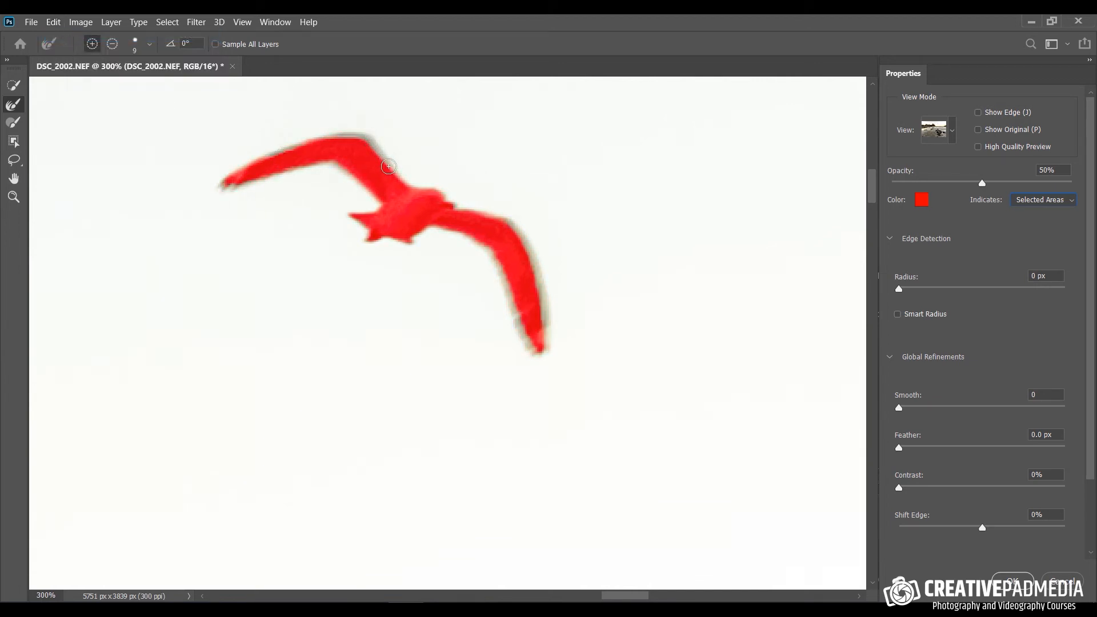
left_click(53, 22)
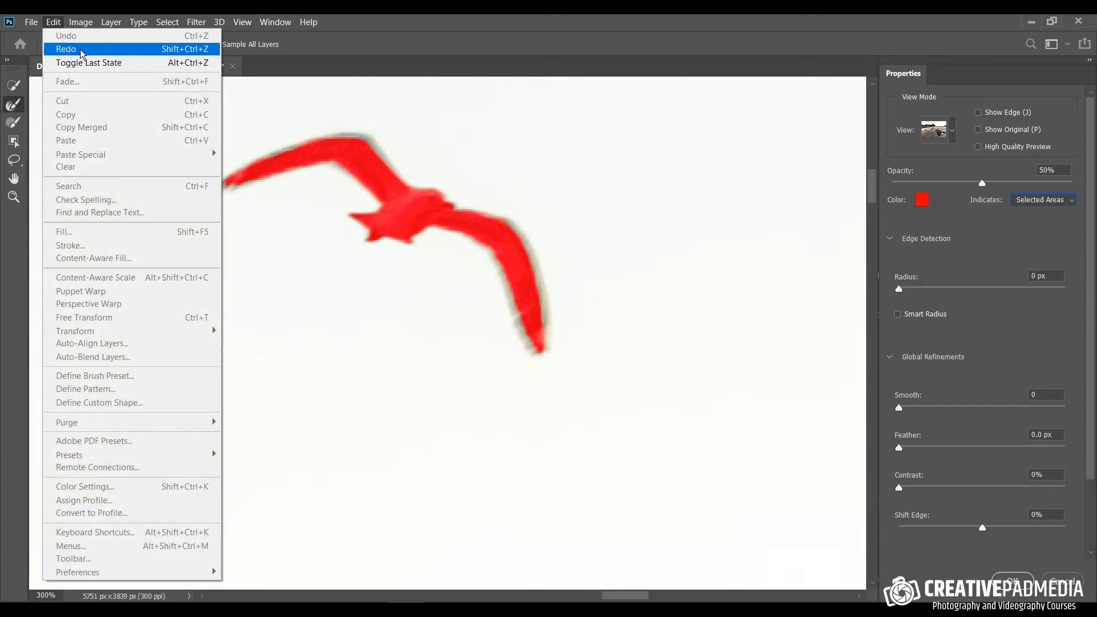
left_click(69, 36)
Step: Refine the selection edge around the smaller gull's wings and body with the Refine Edge brush
left_click_drag(718, 509, 544, 225)
key("ctrl+plus")
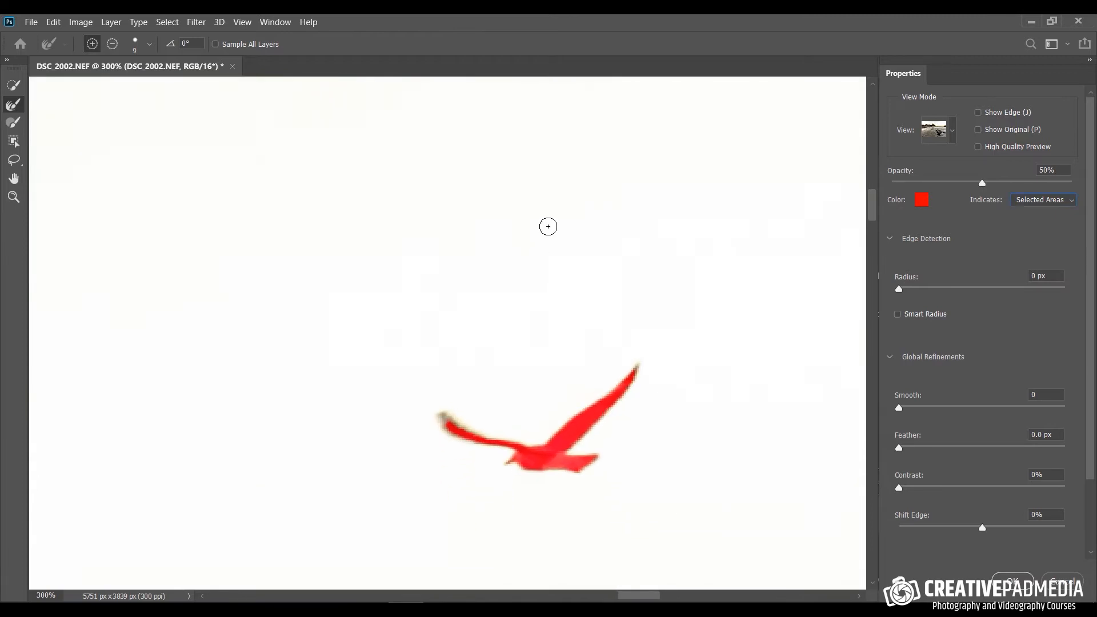
mouse_move(491, 422)
left_mouse_down()
mouse_move(457, 336)
mouse_move(407, 352)
mouse_move(478, 382)
mouse_move(498, 401)
mouse_move(485, 412)
mouse_move(507, 417)
mouse_move(568, 421)
mouse_move(591, 405)
mouse_move(572, 380)
left_mouse_up()
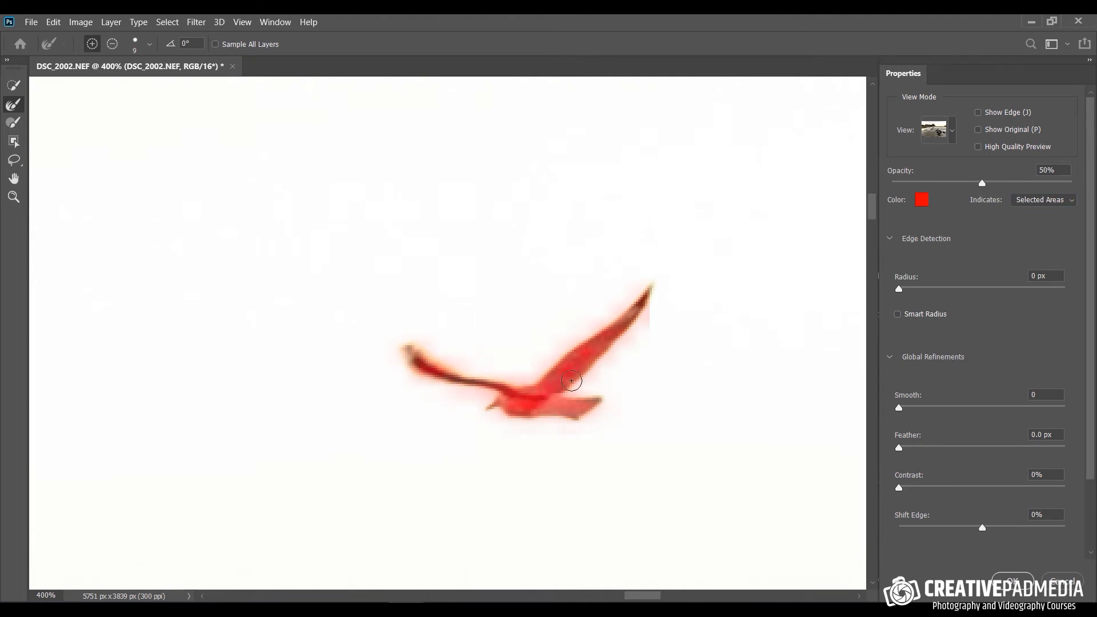
mouse_move(607, 349)
left_mouse_down()
mouse_move(650, 299)
mouse_move(644, 290)
mouse_move(612, 326)
mouse_move(519, 384)
mouse_move(471, 379)
mouse_move(406, 348)
mouse_move(408, 360)
mouse_move(502, 409)
left_mouse_up()
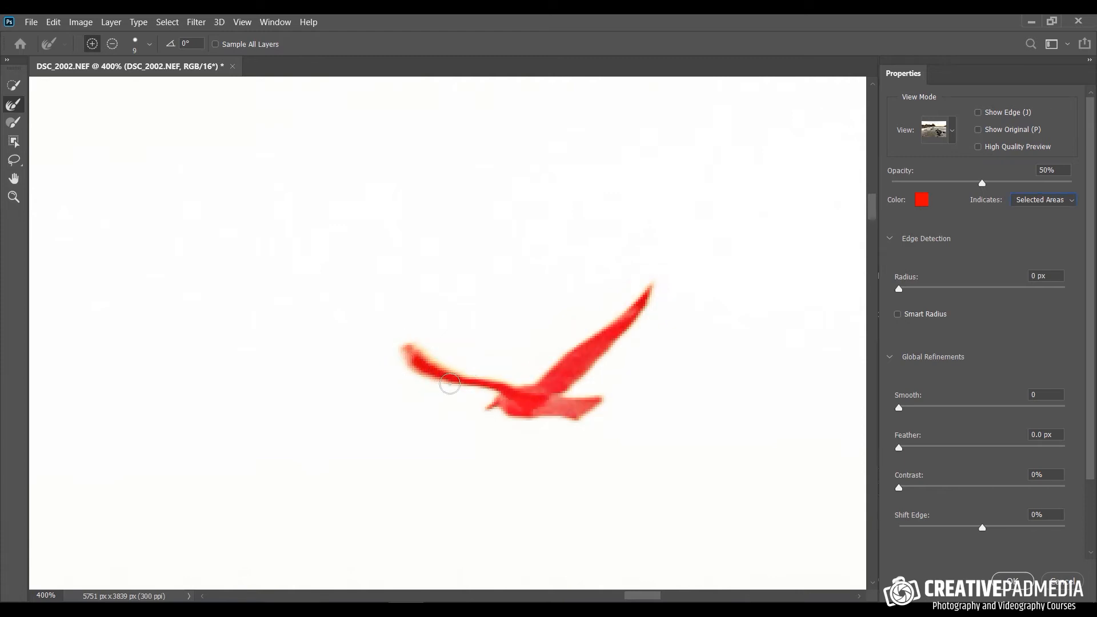
Step: Check the refined edges of the smaller gull and accept the Select and Mask selection
left_click_drag(341, 184, 411, 230)
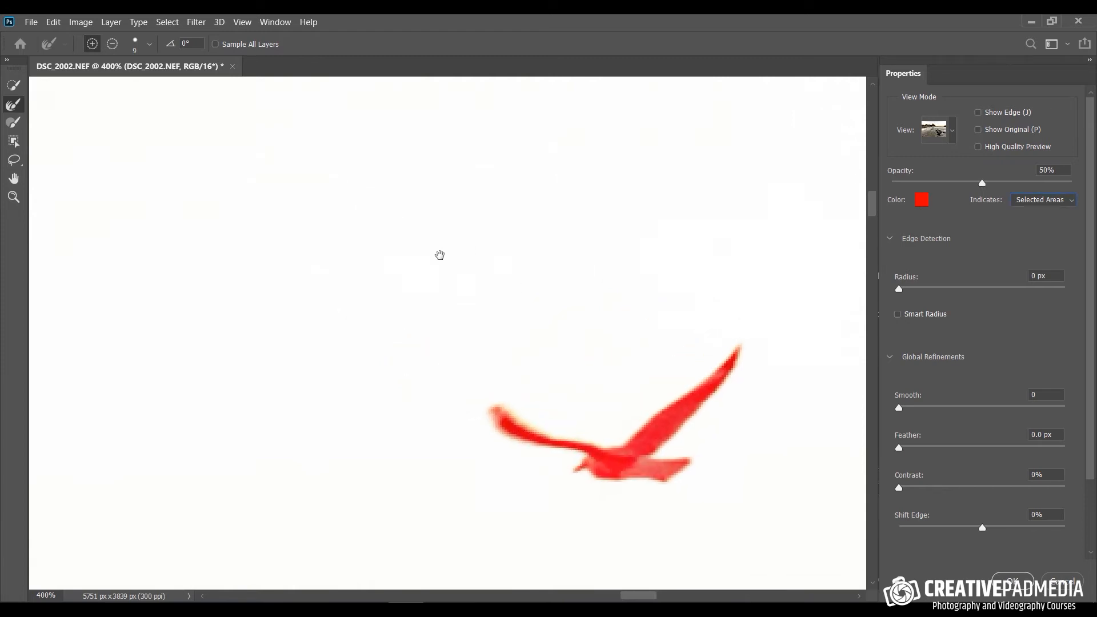
left_click(14, 106)
key("ctrl+minus")
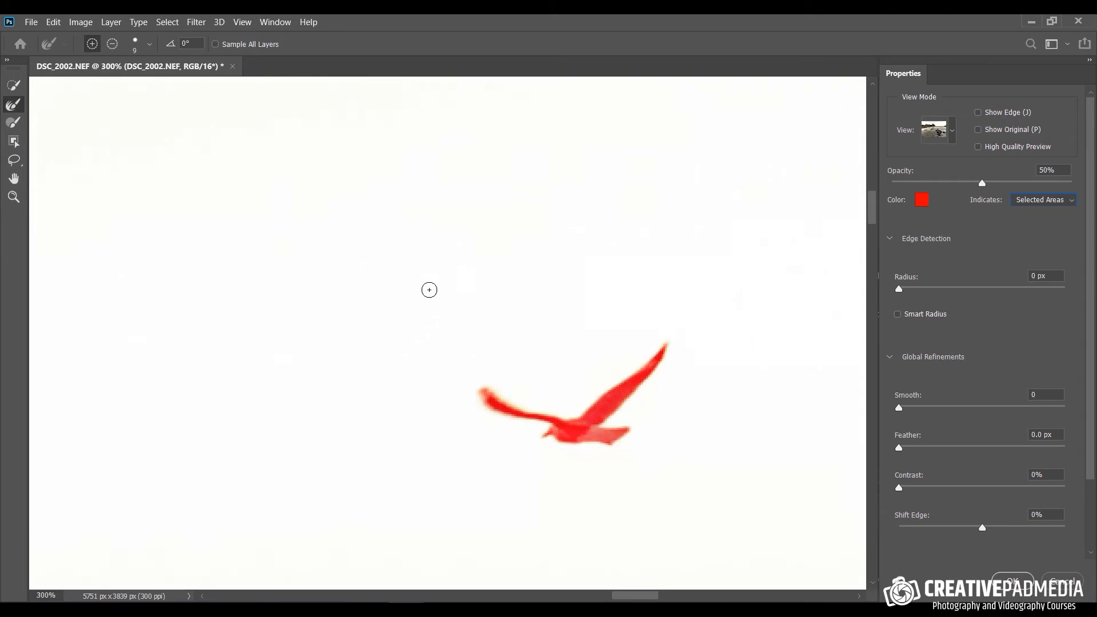
left_click_drag(429, 290, 598, 400)
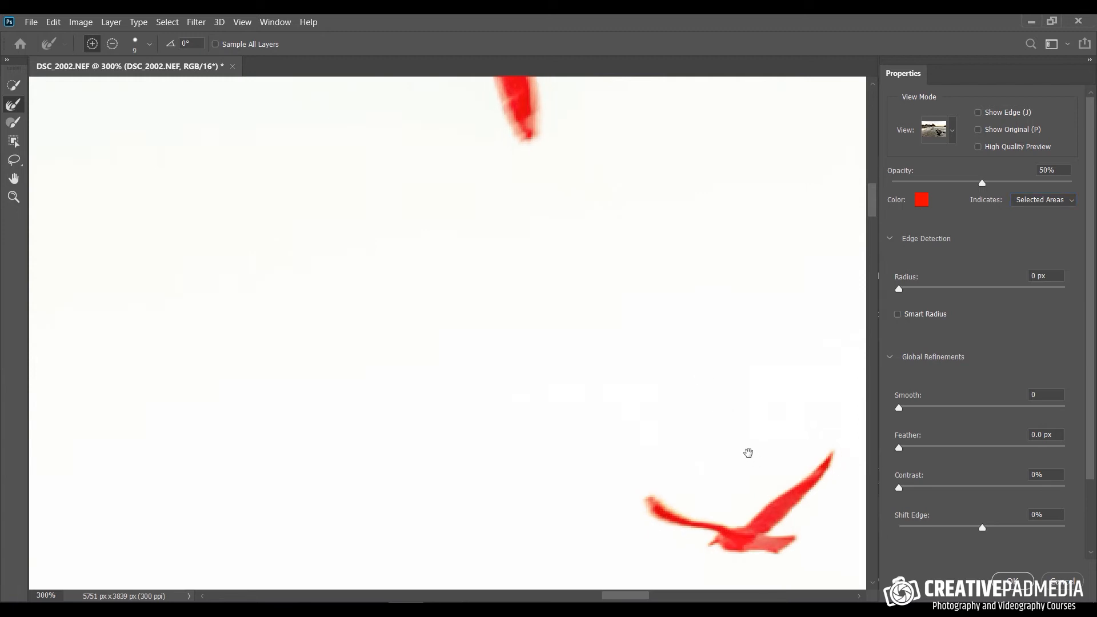
left_click_drag(747, 453, 718, 385)
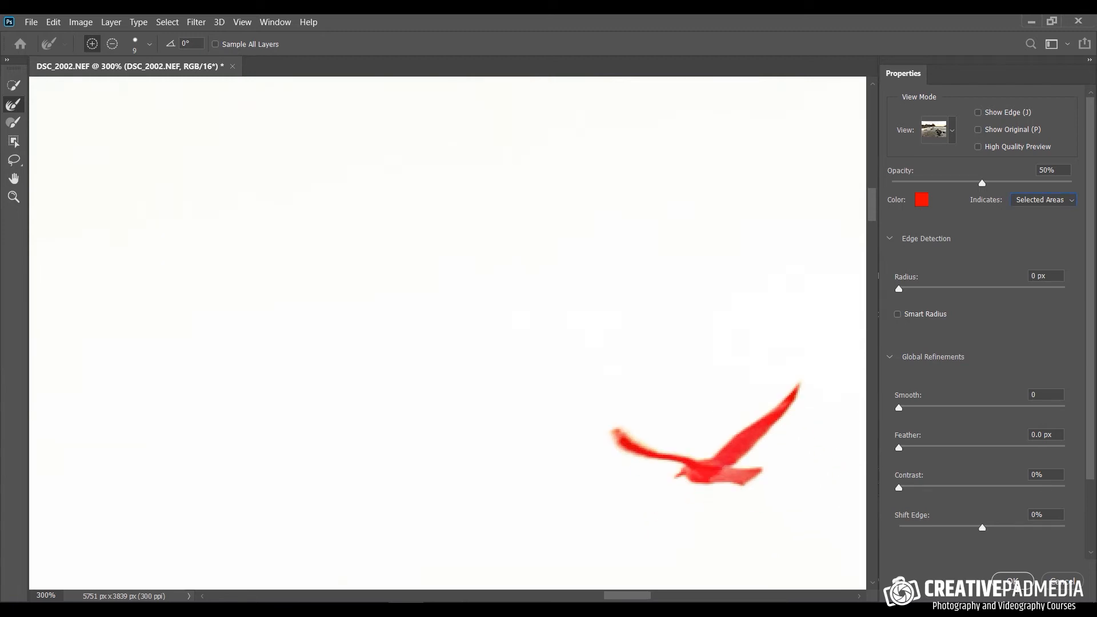
left_click(1013, 581)
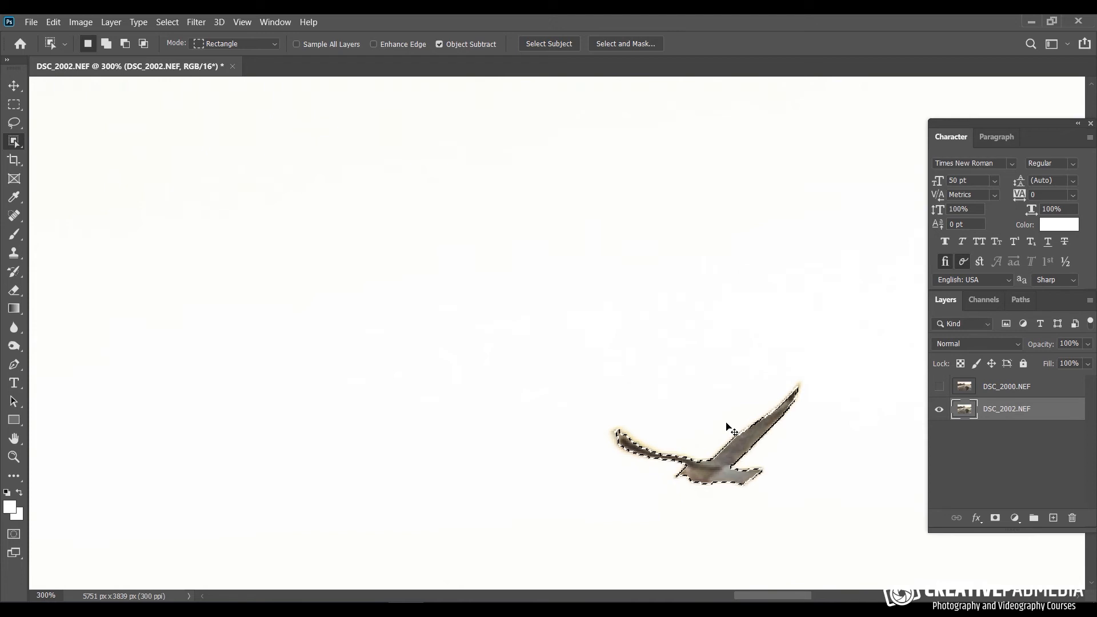
Step: Examine the selection outline around both gulls for how closely it follows their wings and bodies
key("ctrl+minus")
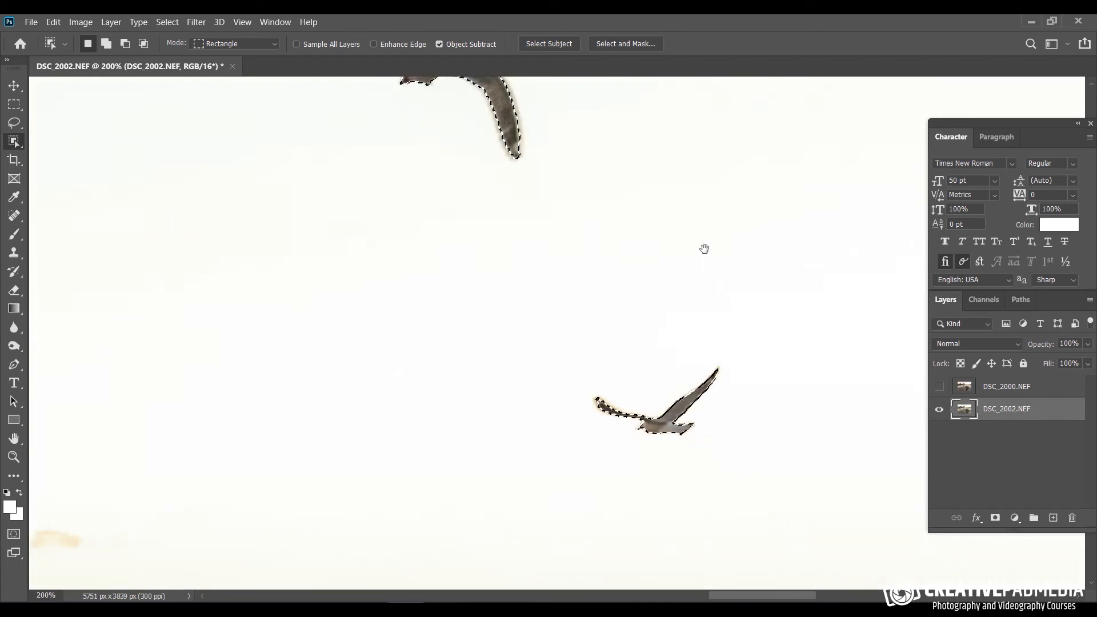
left_click_drag(691, 210, 710, 314)
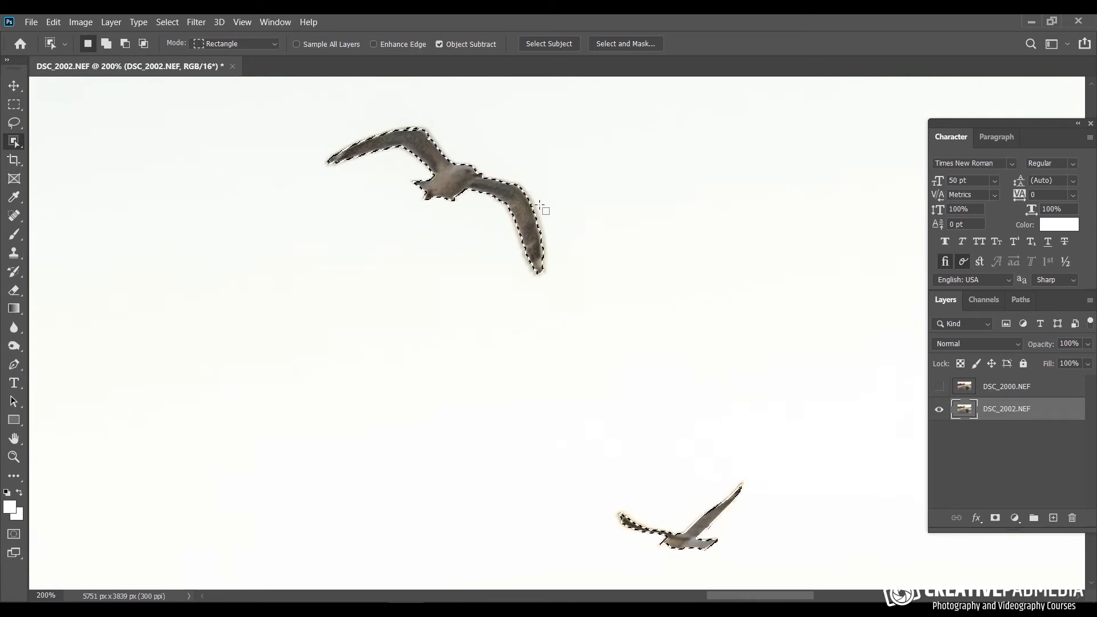
key("ctrl+plus")
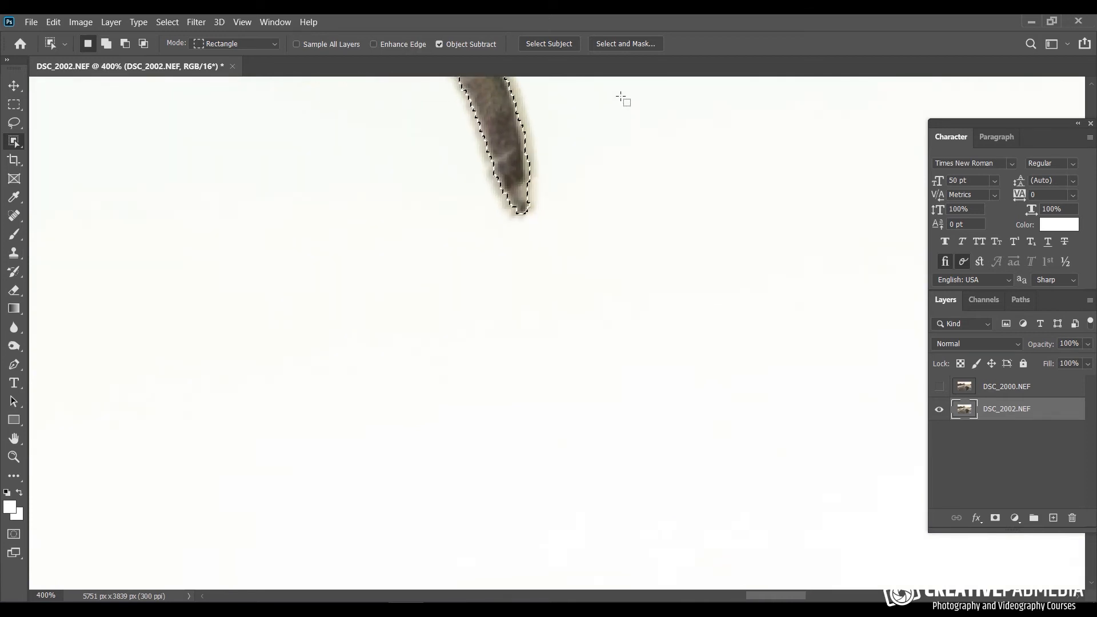
left_click_drag(619, 95, 627, 307)
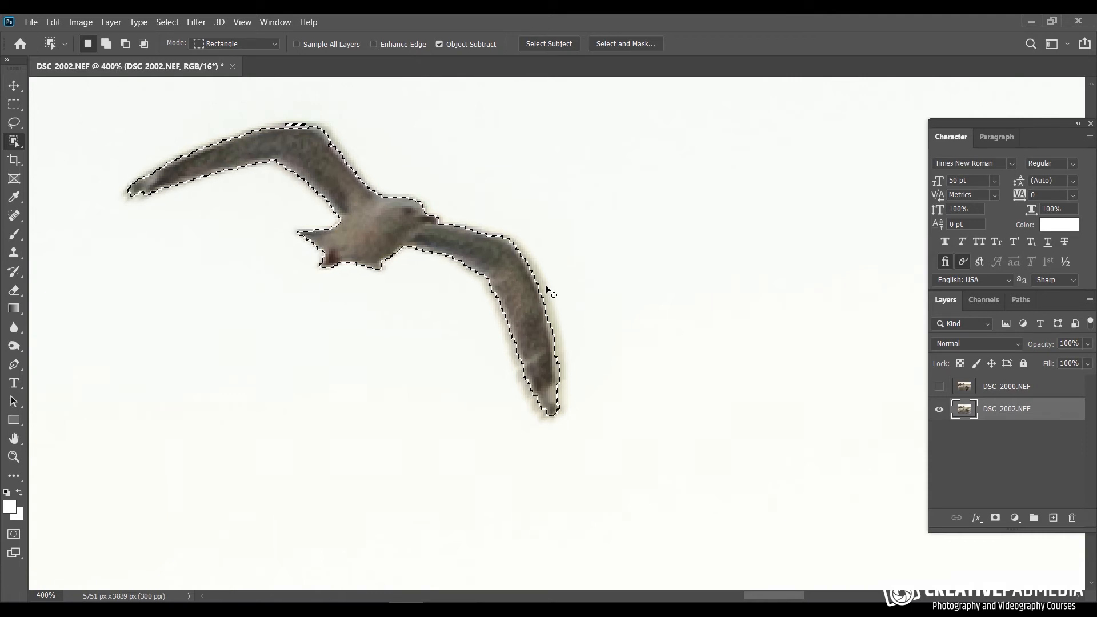
scroll(550, 292, "up", 3)
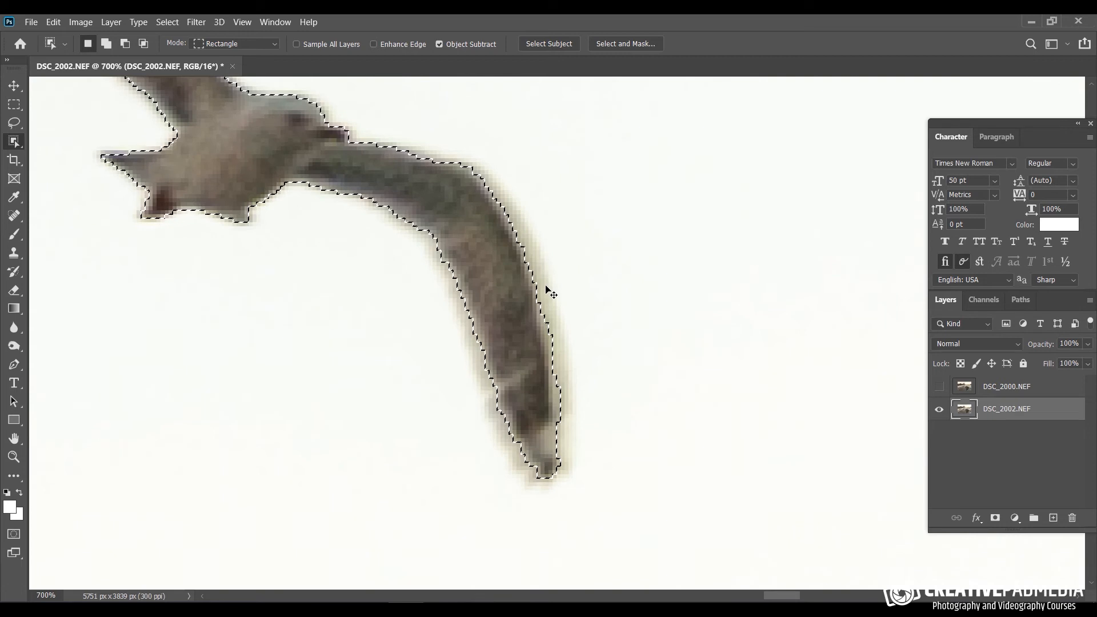
scroll(550, 292, "down", 3)
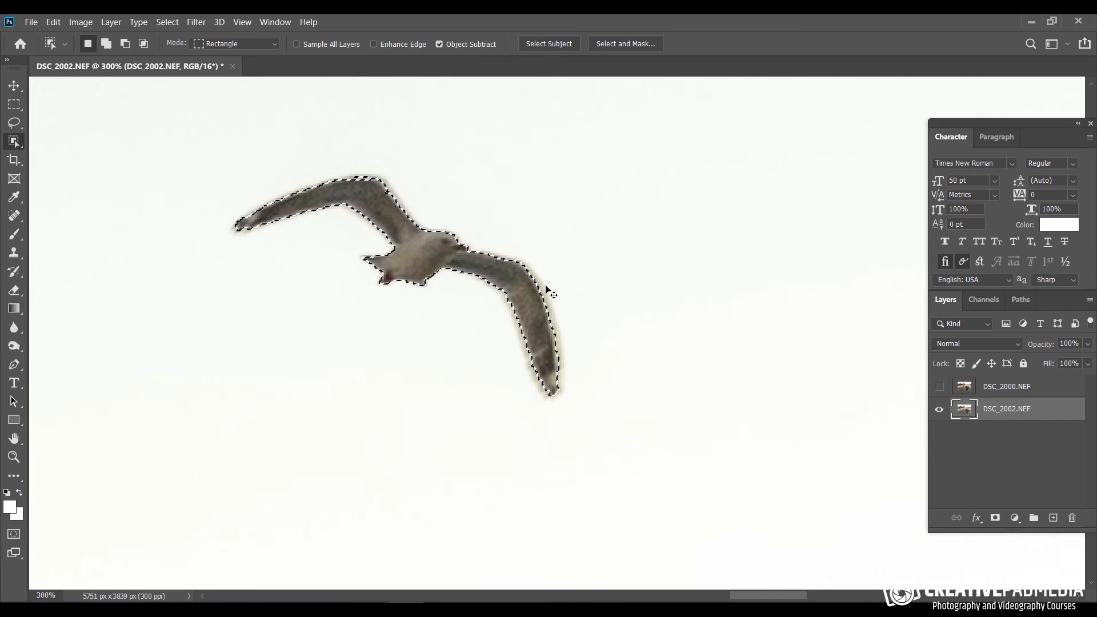
scroll(550, 290, "down", 3)
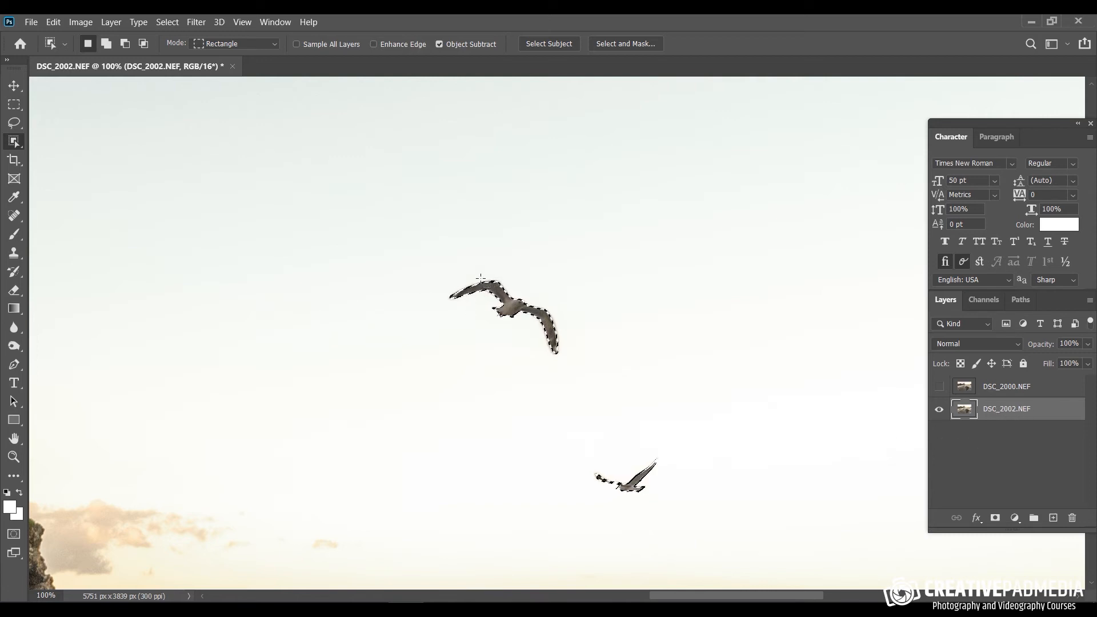
Step: Move the DSC_2002.NEF layer above DSC_2000.NEF, show both layers, and toggle the upper one off and on to compare the scenes
left_click_drag(1020, 415, 1034, 387)
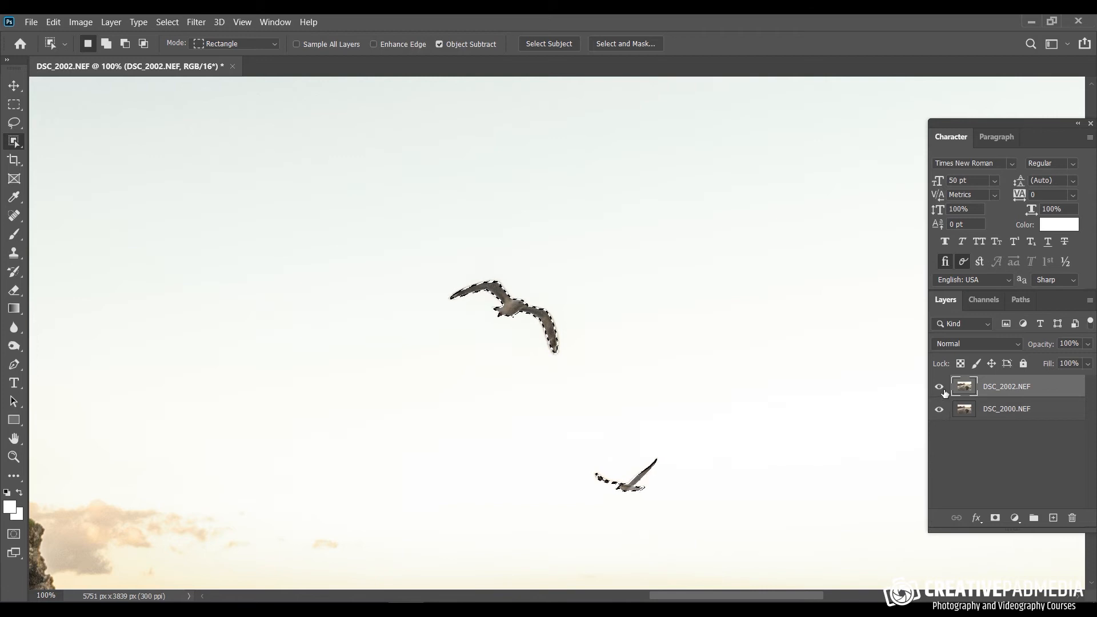
key("ctrl+minus")
key("ctrl+minus")
key("ctrl+minus")
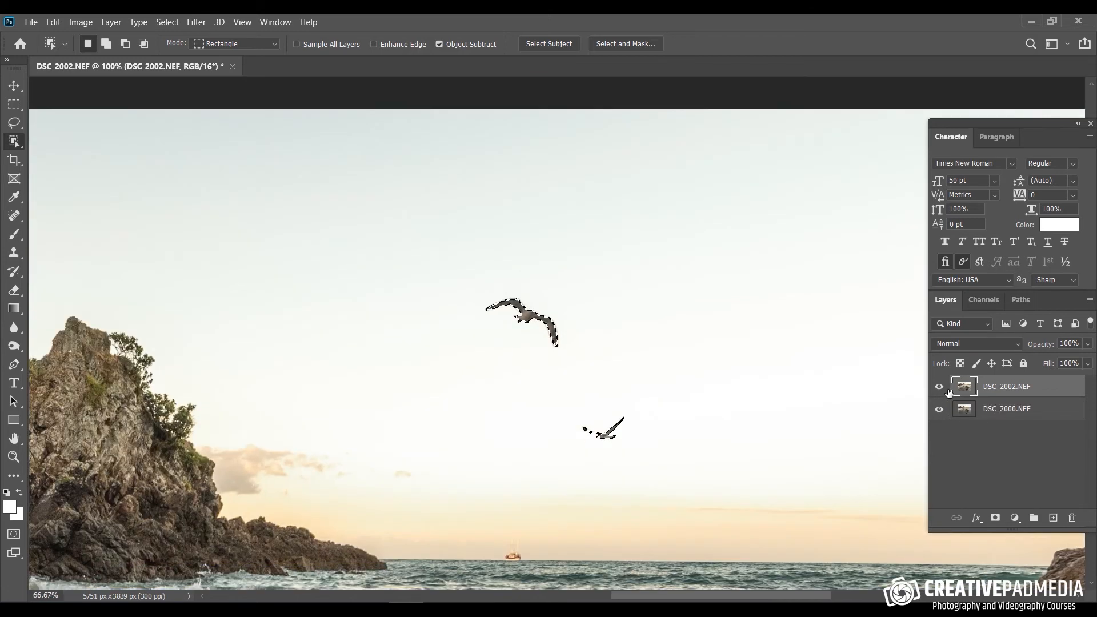
key("ctrl+minus")
key("ctrl+minus")
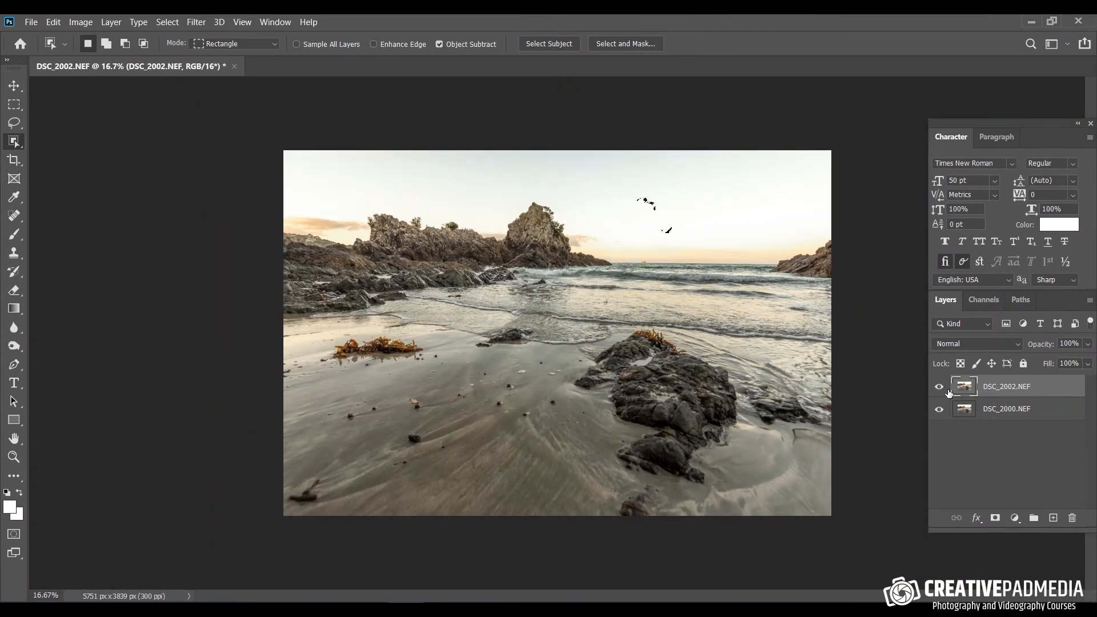
key("ctrl+plus")
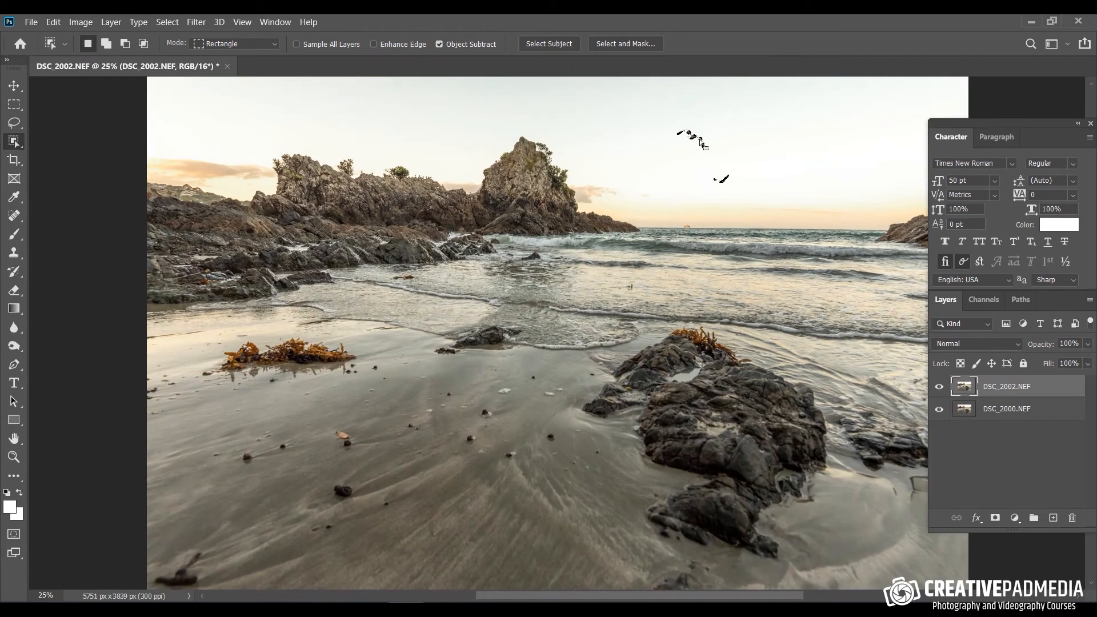
left_click(941, 388)
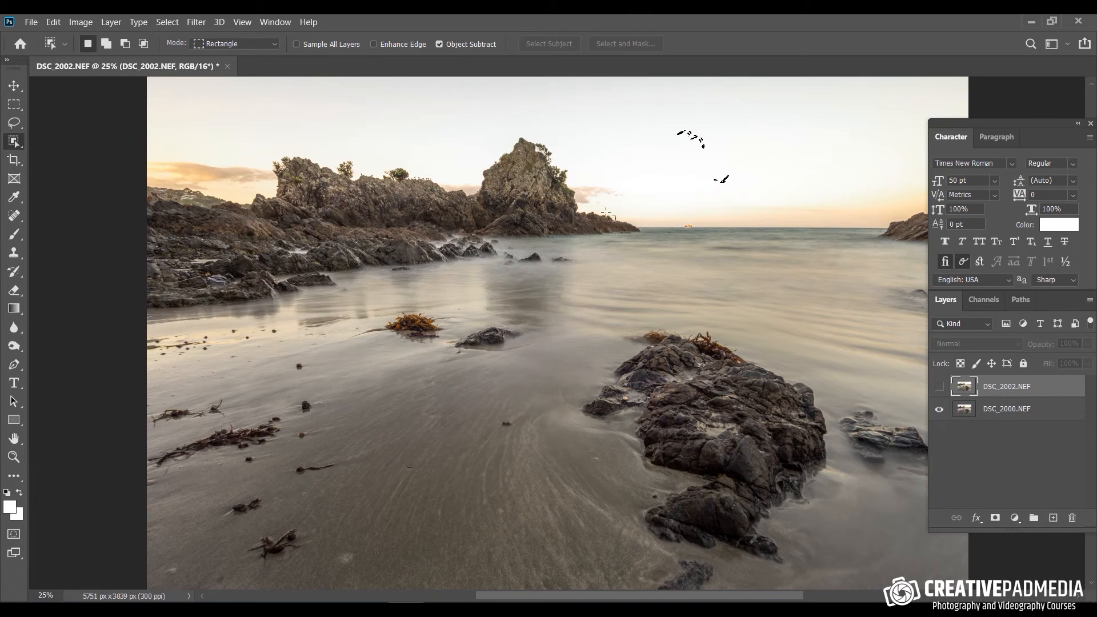
left_click(940, 389)
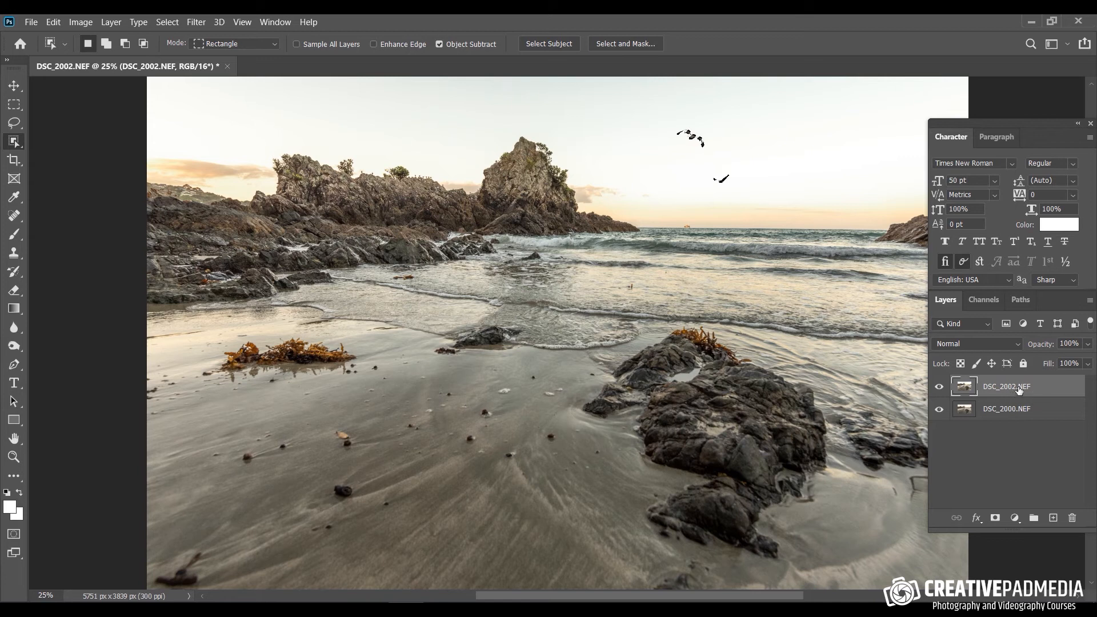
Step: Add a layer mask to DSC_2002.NEF that reveals only the selected gulls, and toggle the layer's visibility to check it
left_click(996, 519)
key("ctrl+i")
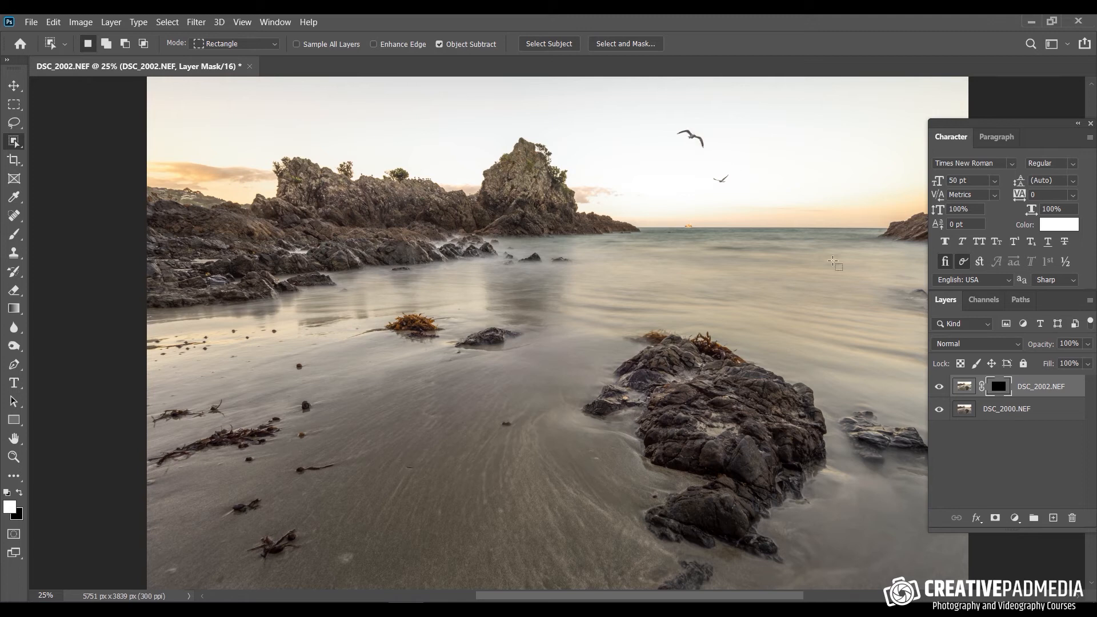
left_click(941, 387)
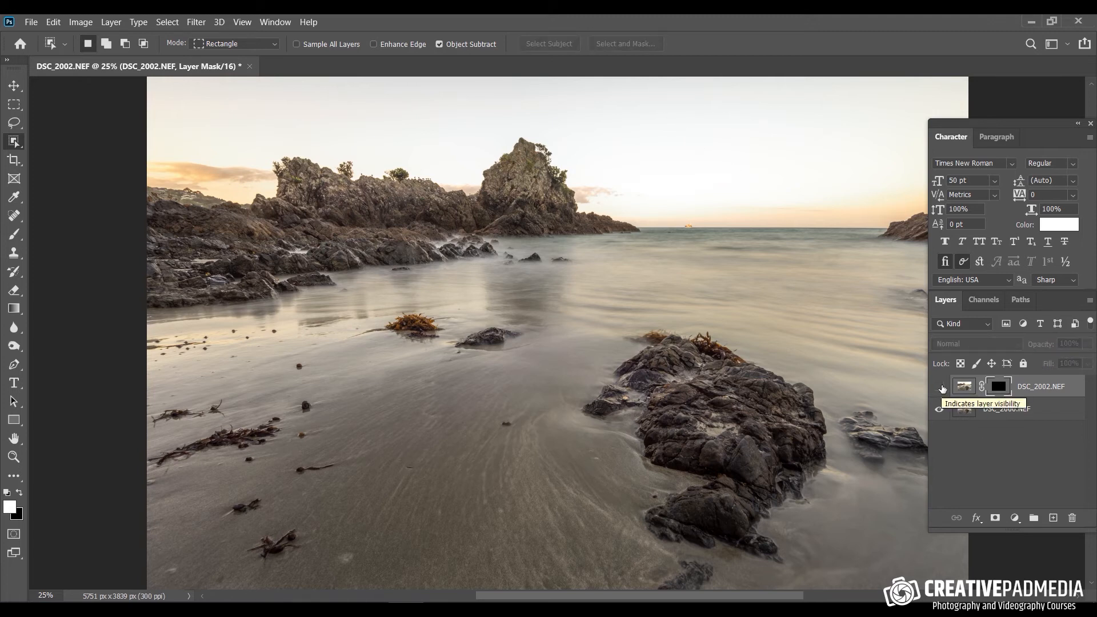
left_click(940, 387)
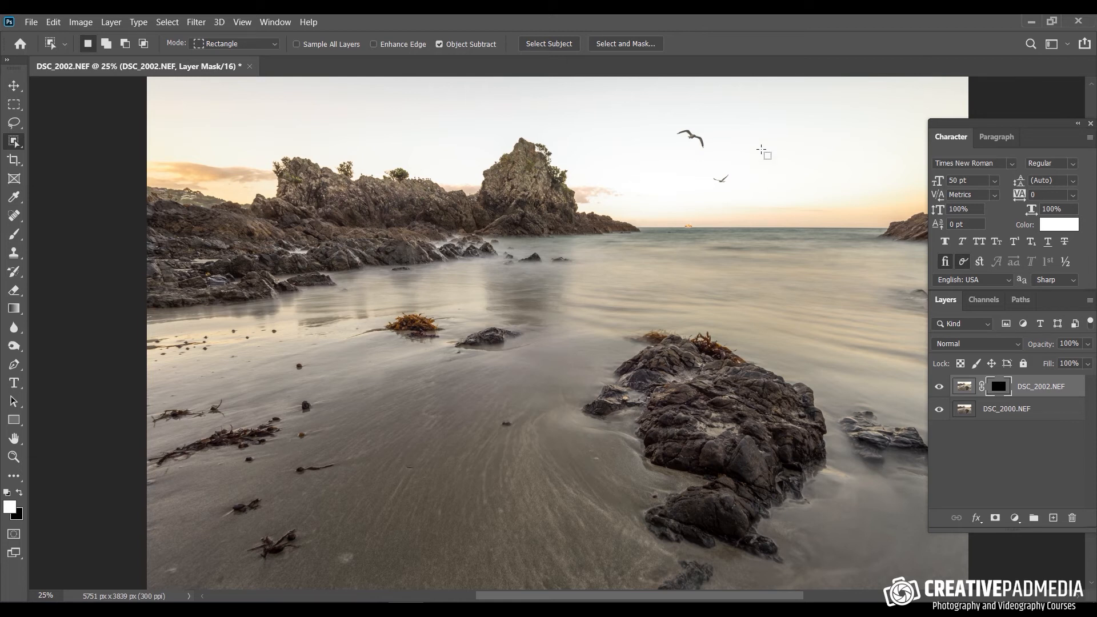
Step: Toggle the DSC_2002.NEF layer's visibility to examine how the larger gull's masked edges blend into the sky below
key("ctrl+plus")
key("ctrl+plus")
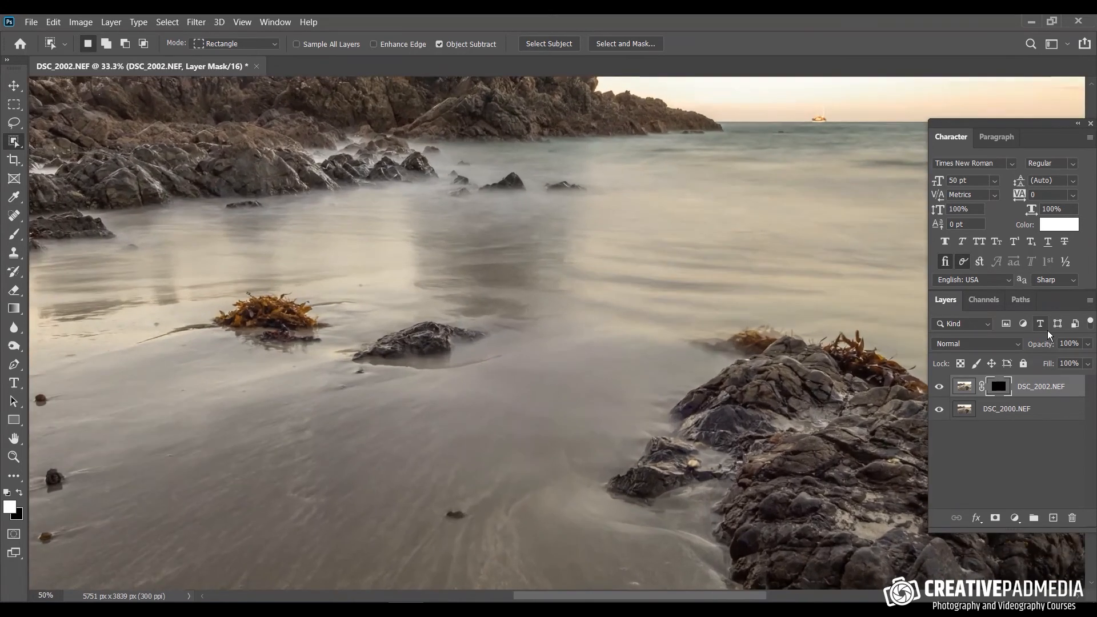
left_click_drag(798, 205, 546, 524)
key("ctrl+plus")
key("ctrl+plus")
key("ctrl+plus")
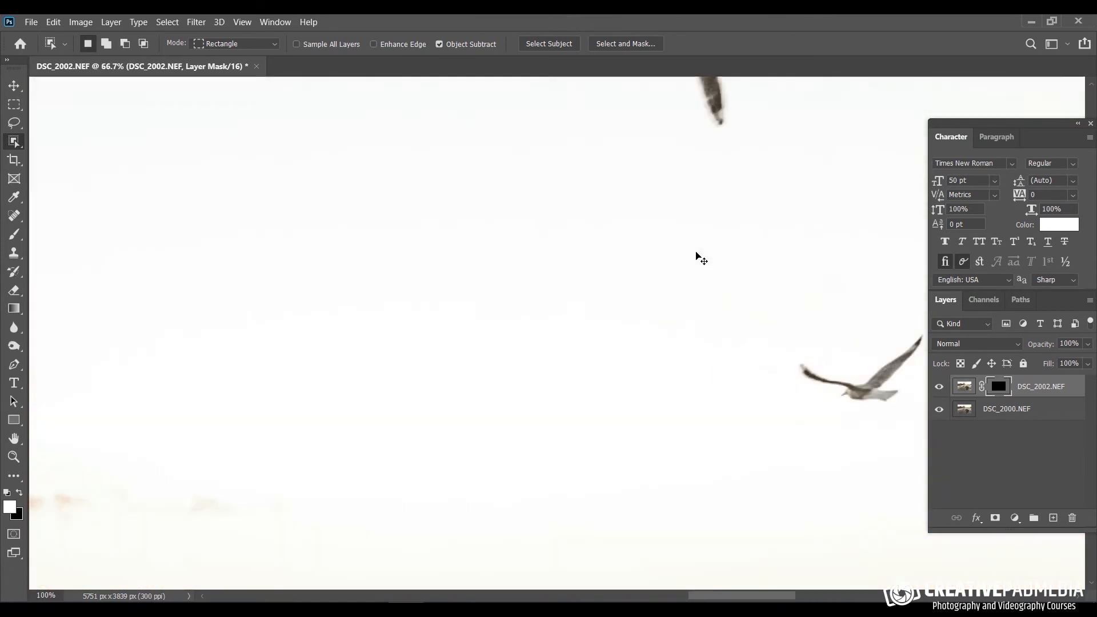
left_click_drag(667, 191, 662, 387)
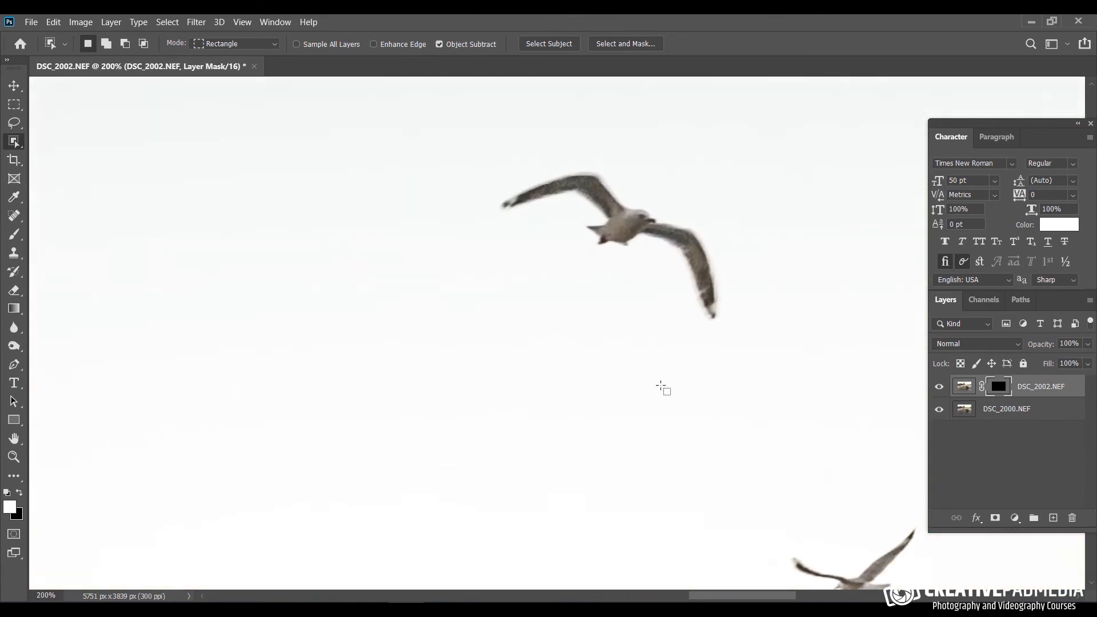
key("ctrl+plus")
left_click_drag(645, 321, 551, 380)
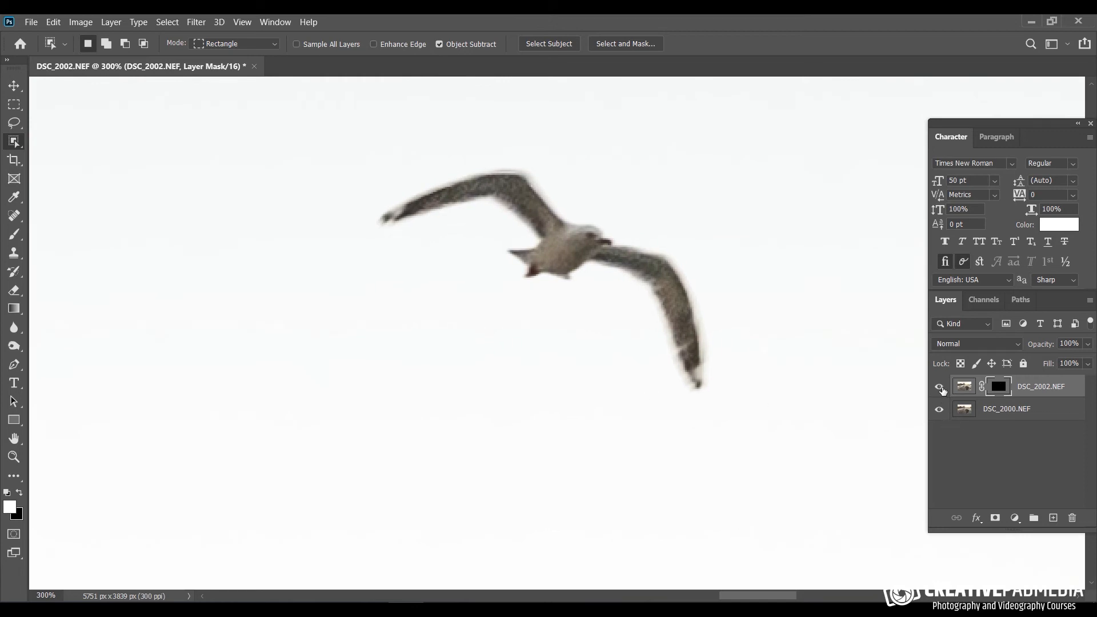
left_click(941, 389)
left_click(941, 388)
left_click(940, 387)
left_click(940, 387)
left_click(940, 388)
left_click(941, 388)
left_click(943, 387)
left_click(943, 386)
Step: Disable and re-enable the DSC_2002.NEF layer mask twice to compare the masked gull with the original
left_click(959, 394)
left_click(999, 391)
right_click(998, 391)
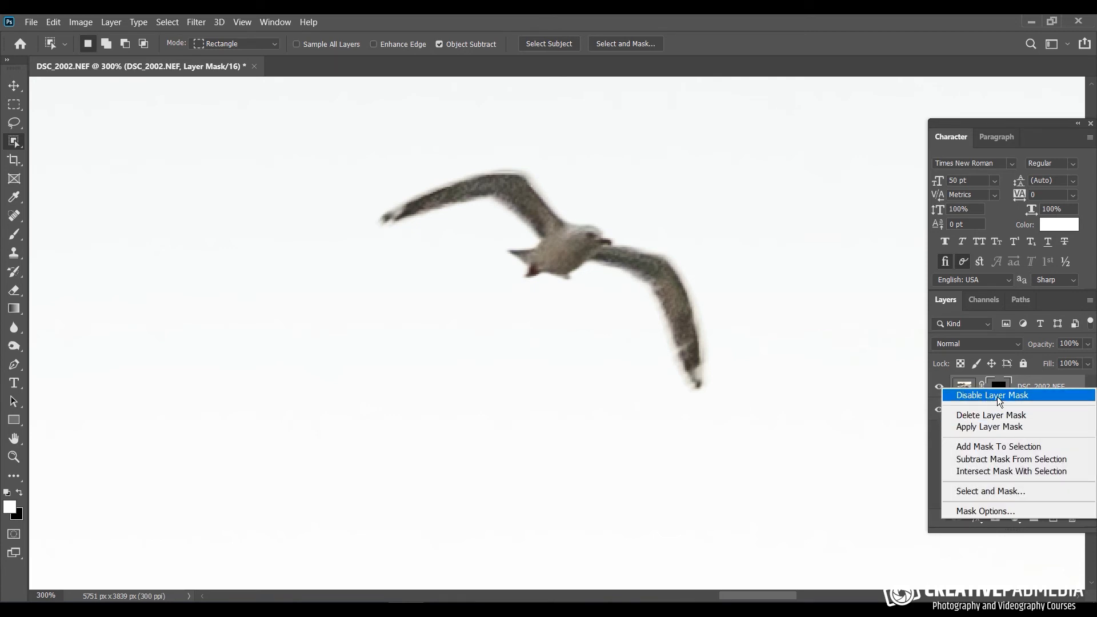
left_click(999, 396)
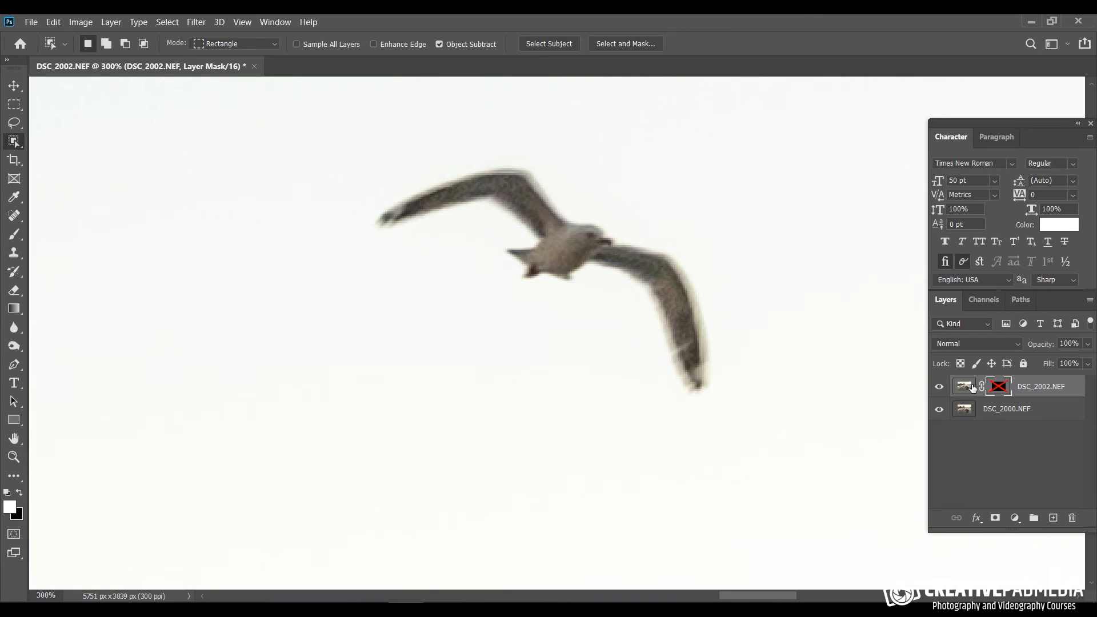
right_click(997, 392)
left_click(1002, 401)
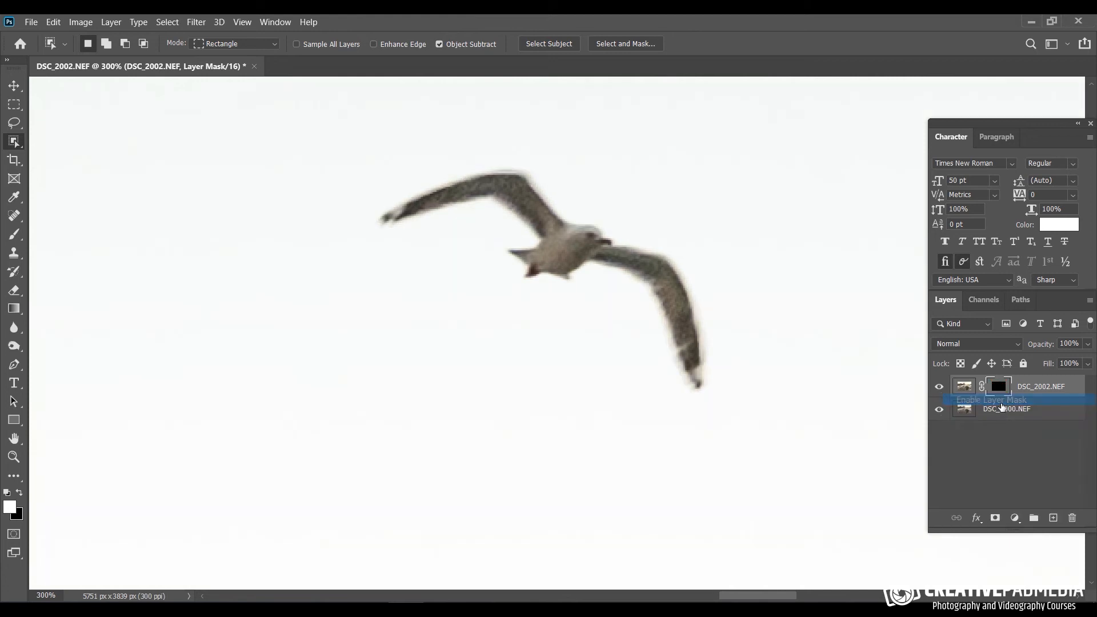
right_click(999, 393)
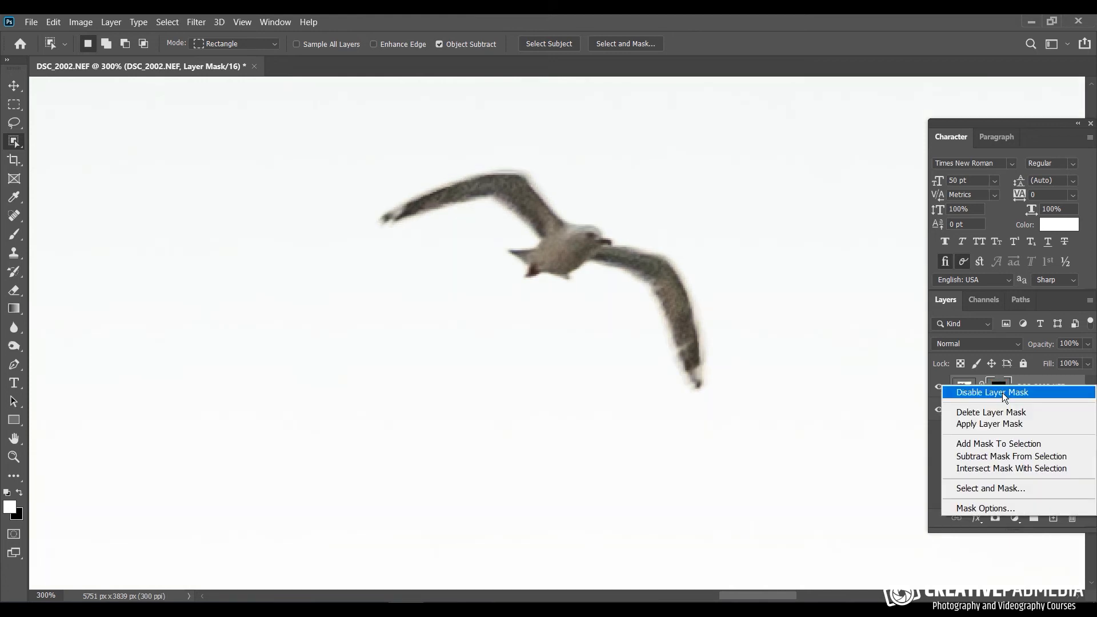
left_click(1005, 396)
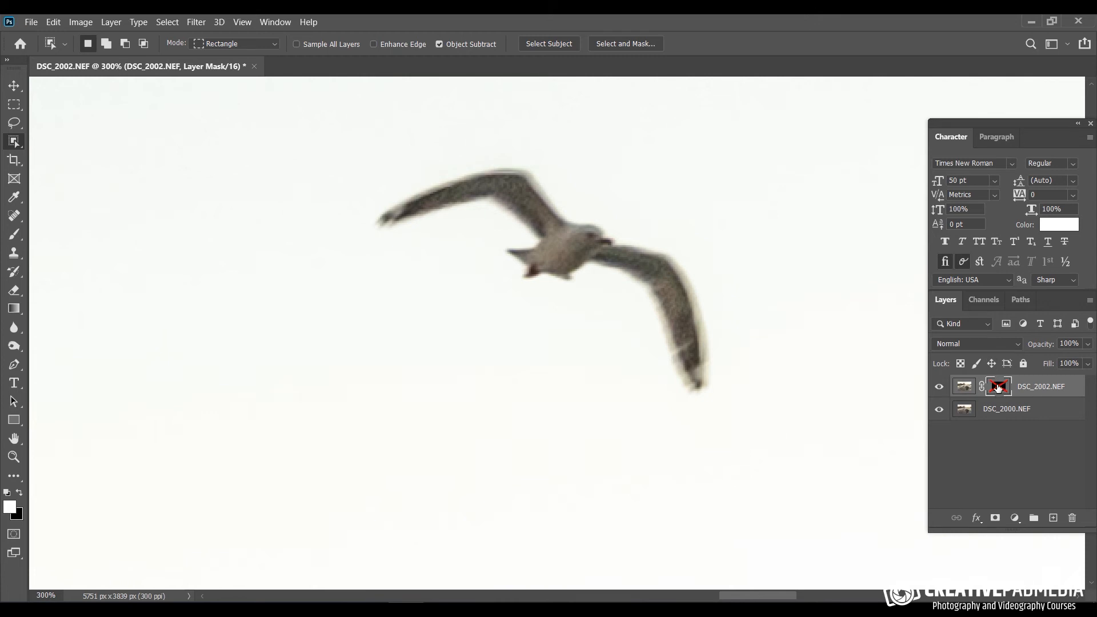
right_click(999, 389)
left_click(1011, 395)
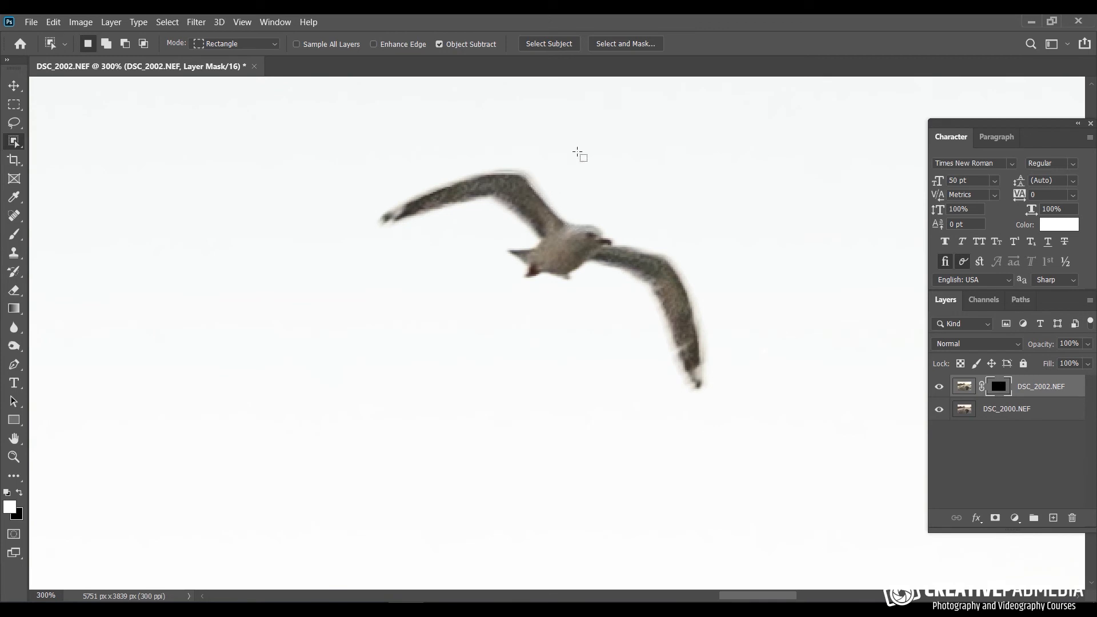
Step: Paint white on the DSC_2002.NEF layer mask with a size 4 Brush to restore the larger gull's head and wing edges
key("ctrl+plus")
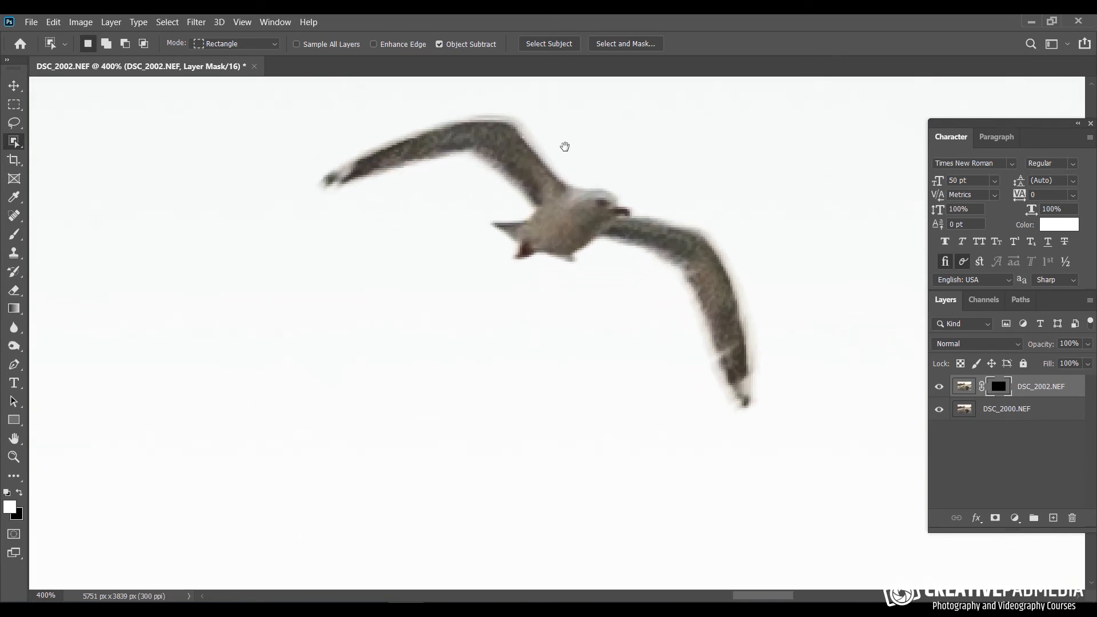
left_click_drag(564, 147, 533, 204)
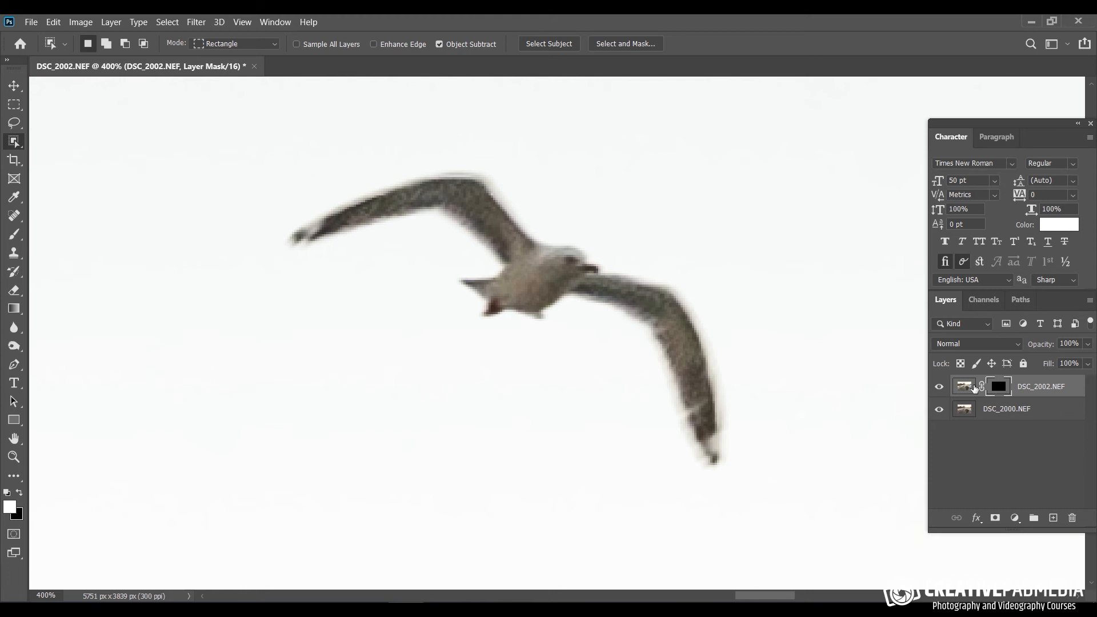
left_click(14, 234)
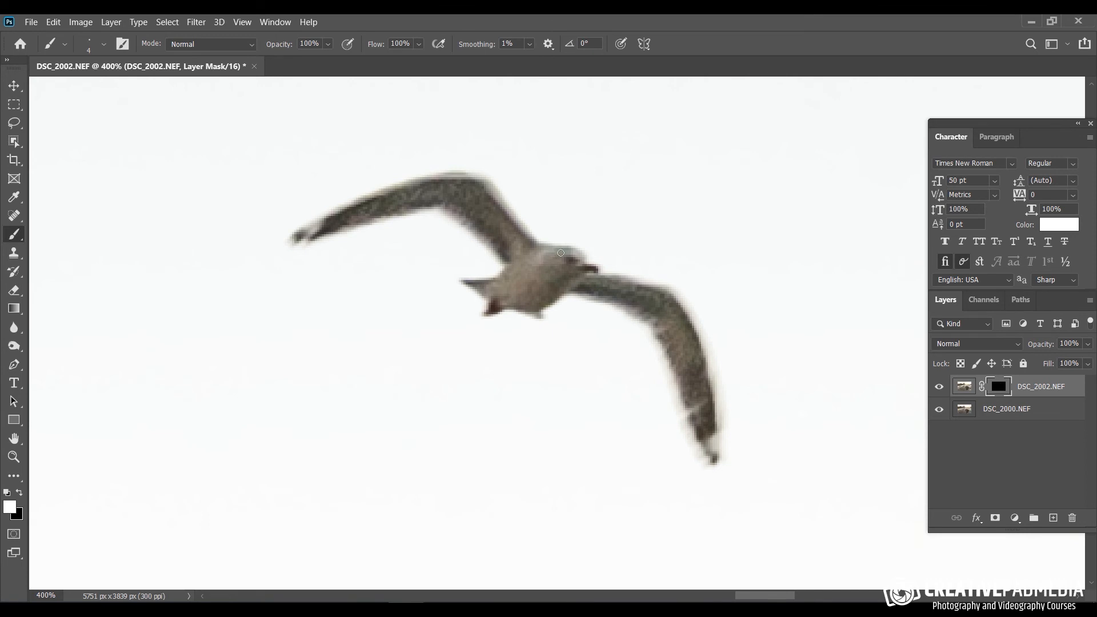
mouse_move(589, 274)
left_mouse_down()
mouse_move(686, 316)
mouse_move(715, 409)
mouse_move(712, 461)
mouse_move(657, 327)
mouse_move(573, 293)
mouse_move(536, 315)
mouse_move(497, 312)
mouse_move(492, 292)
mouse_move(462, 282)
mouse_move(505, 272)
mouse_move(482, 230)
left_mouse_up()
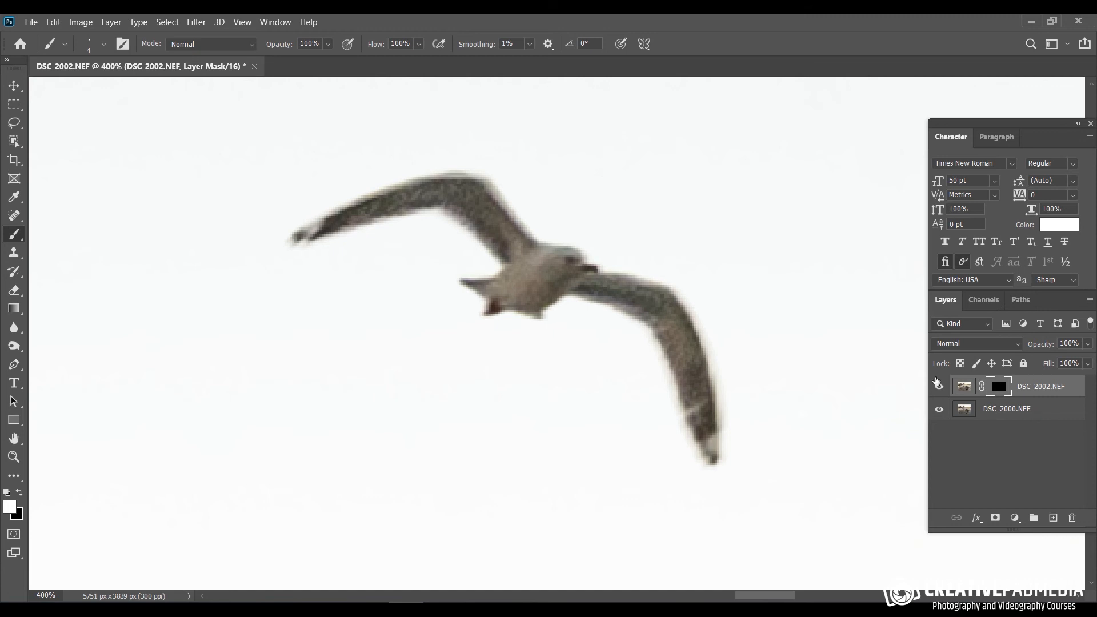
Step: Disable and re-enable the DSC_2002.NEF layer mask to compare the repainted larger gull with the original
right_click(999, 388)
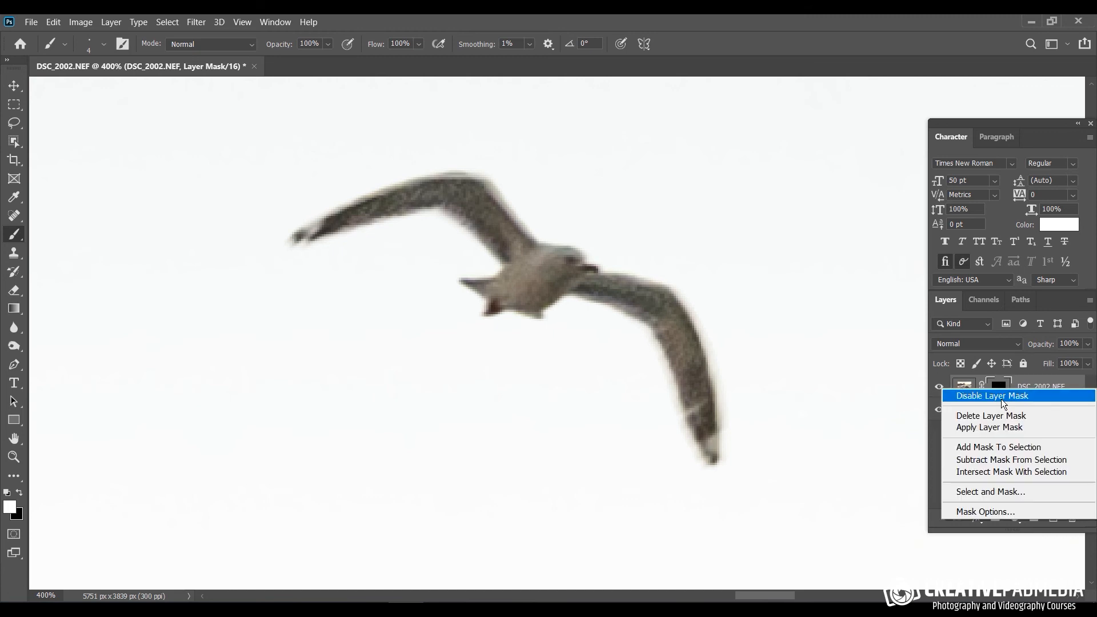
left_click(1001, 399)
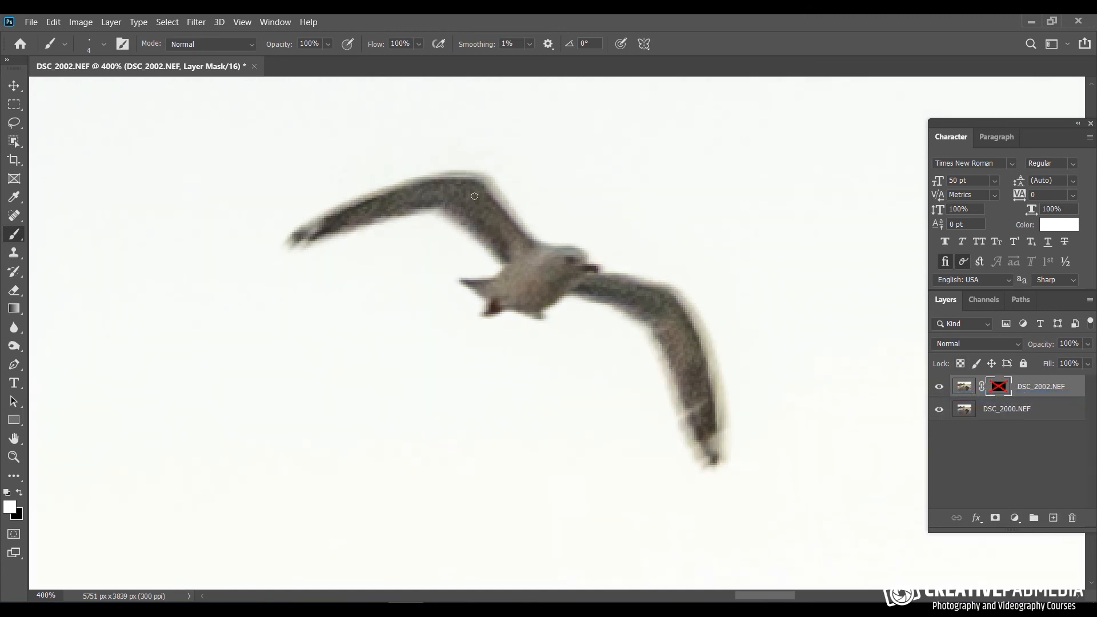
right_click(999, 389)
left_click(1002, 399)
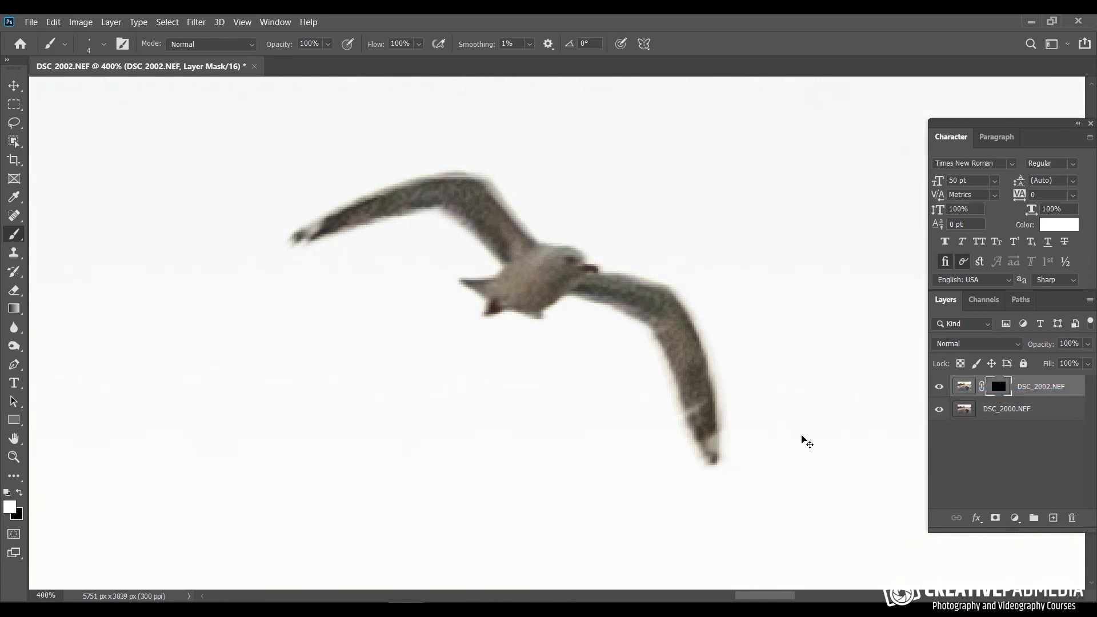
Step: Toggle the DSC_2002.NEF layer's visibility with the whole image in view to check how both gulls sit in the seascape
key("ctrl+minus")
key("ctrl+minus")
key("ctrl+minus")
key("ctrl+minus")
key("ctrl+minus")
key("ctrl+minus")
key("ctrl+minus")
key("ctrl+minus")
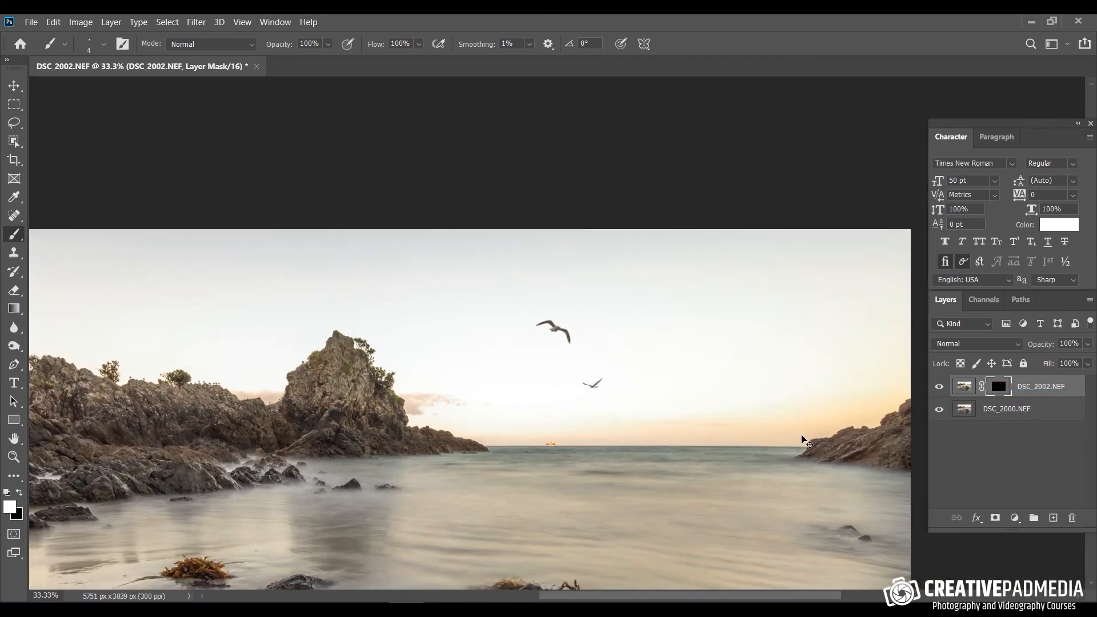
key("ctrl+plus")
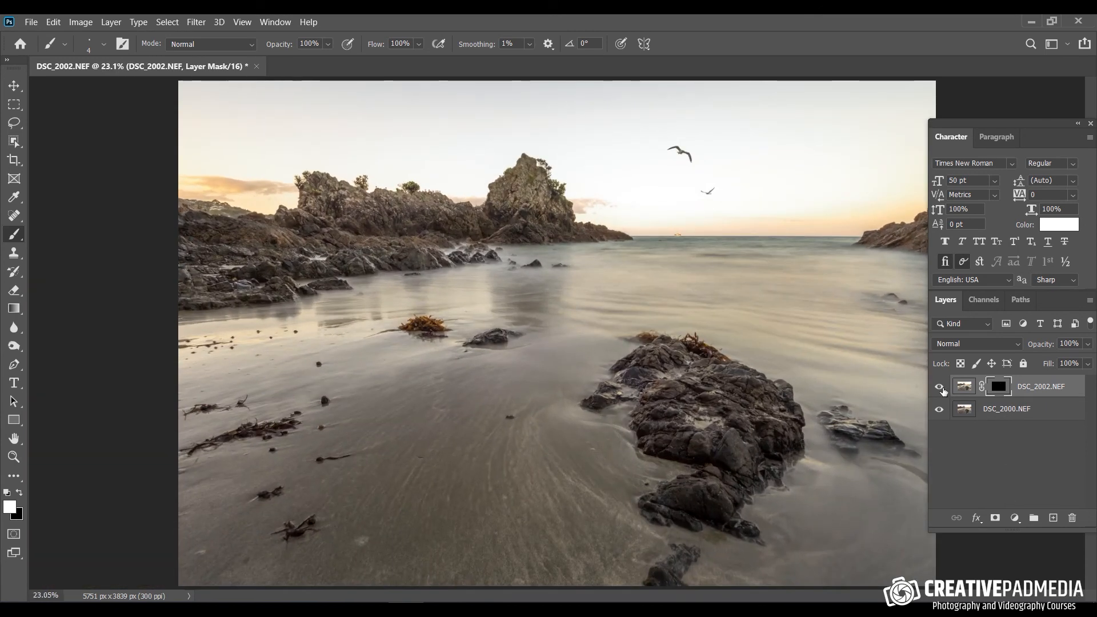
left_click(941, 388)
left_click(941, 389)
Step: Remove dark debris spots from the foreground sand on the DSC_2000.NEF layer with the Content-Aware Spot Healing Brush at size 125
left_click(966, 411)
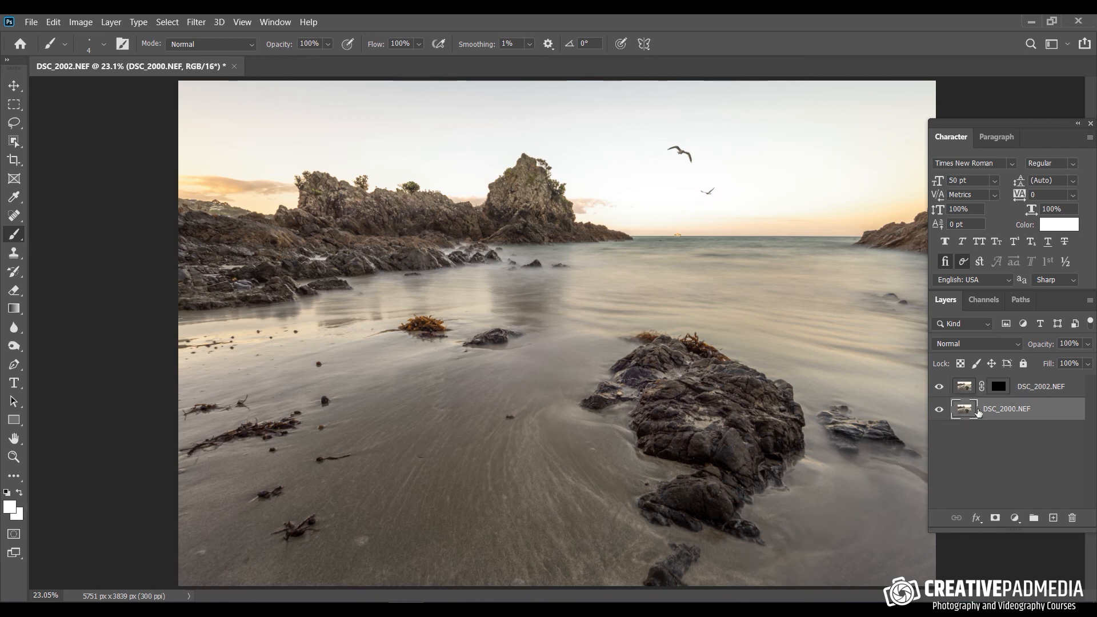
left_click(14, 216)
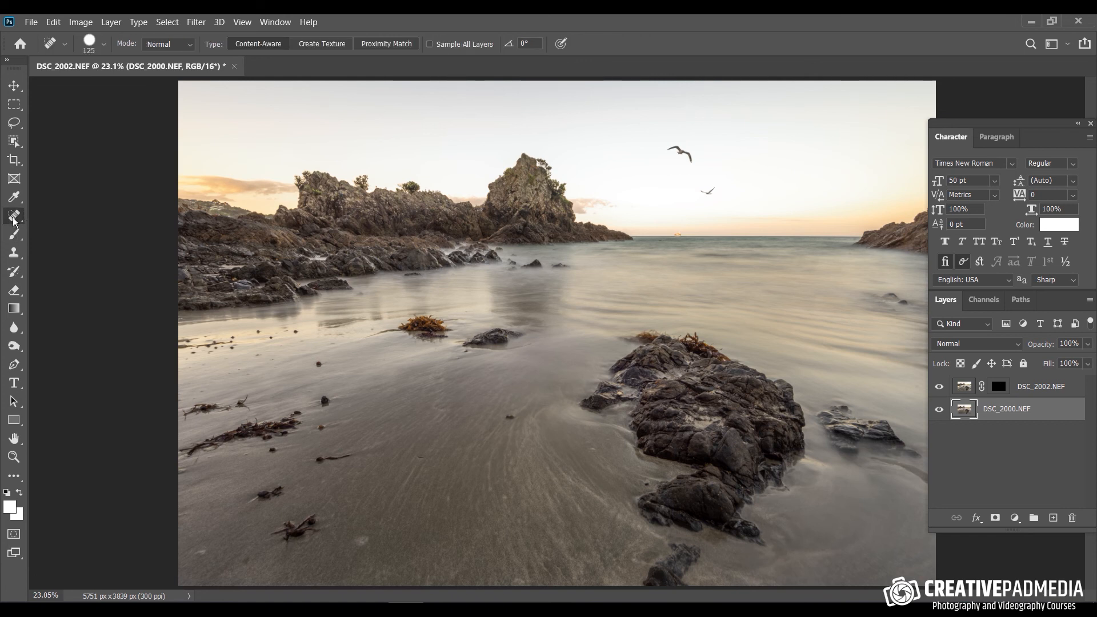
right_click(13, 218)
left_click(41, 215)
left_click(317, 364)
left_click(326, 402)
mouse_move(297, 532)
left_mouse_down()
mouse_move(327, 516)
mouse_move(273, 527)
left_mouse_up()
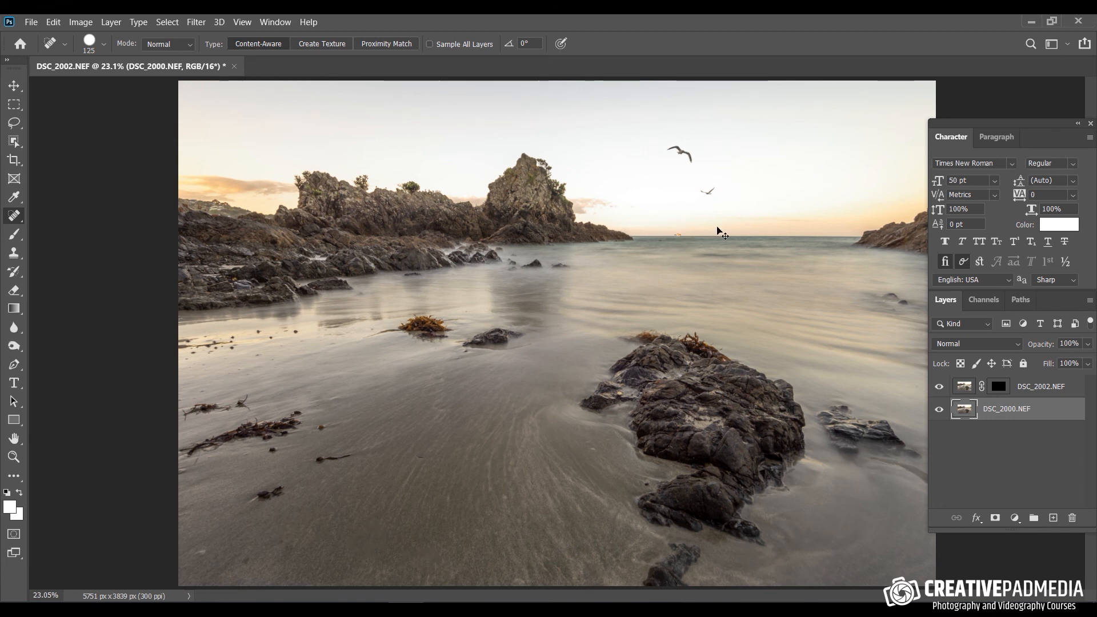
Step: Remove the lit boat on the horizon from the DSC_2000.NEF layer with the size 125 Spot Healing Brush
key("ctrl+plus")
key("ctrl+plus")
key("ctrl+plus")
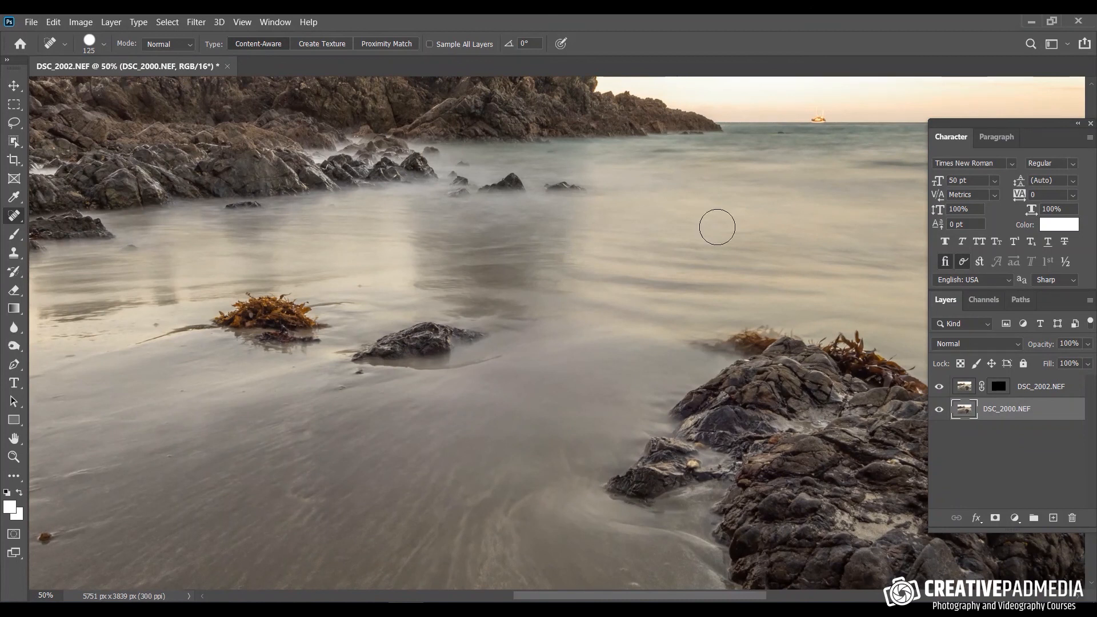
left_click_drag(829, 146, 631, 281)
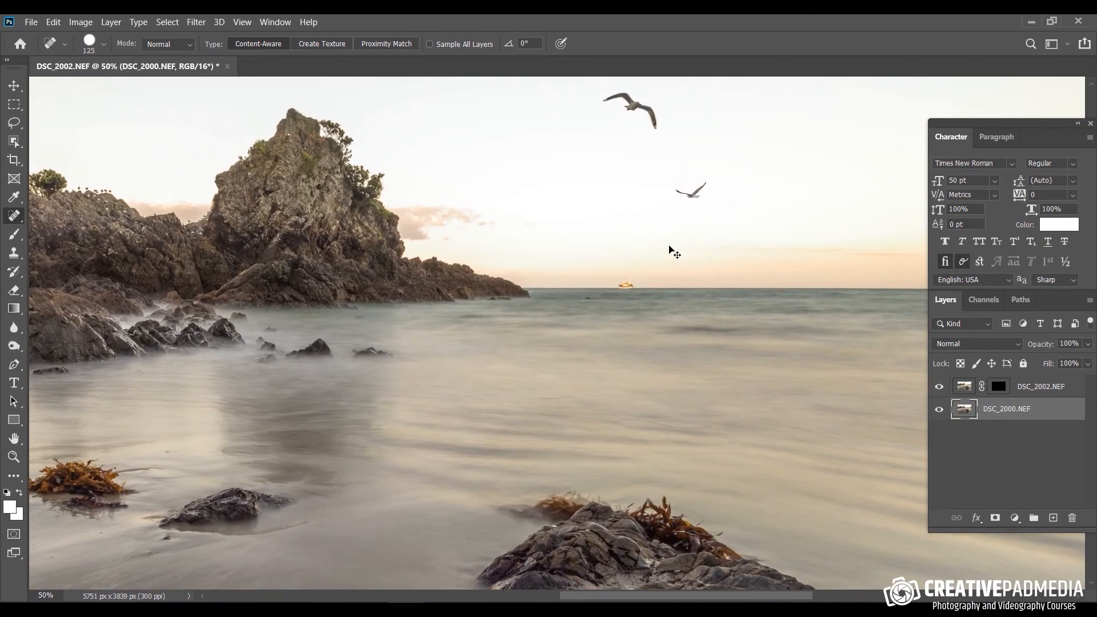
key("ctrl+plus")
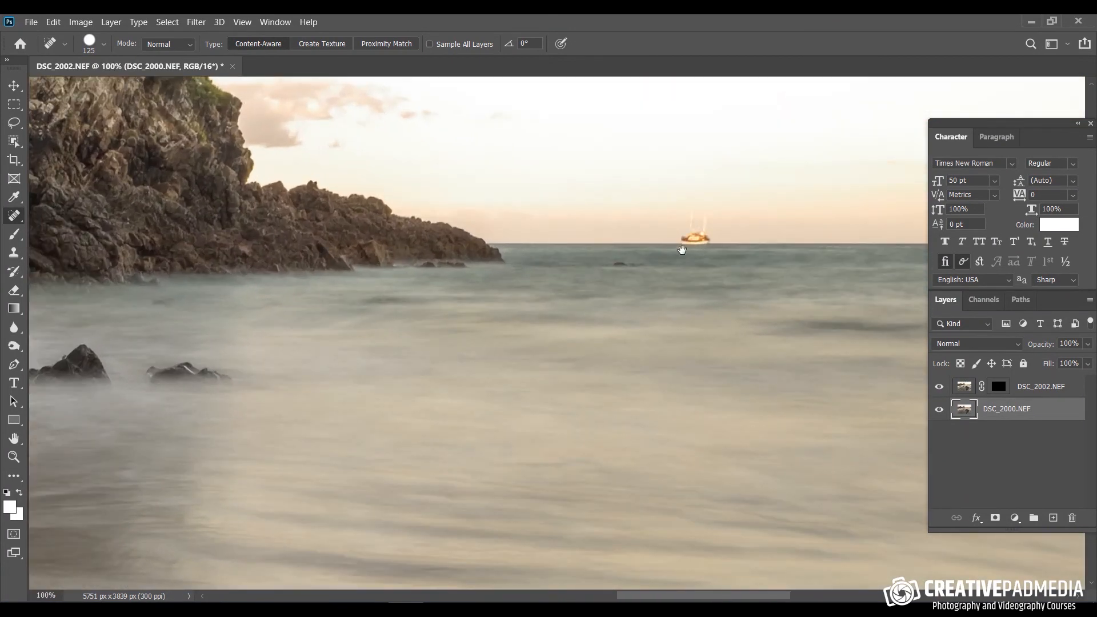
left_click_drag(670, 246, 622, 284)
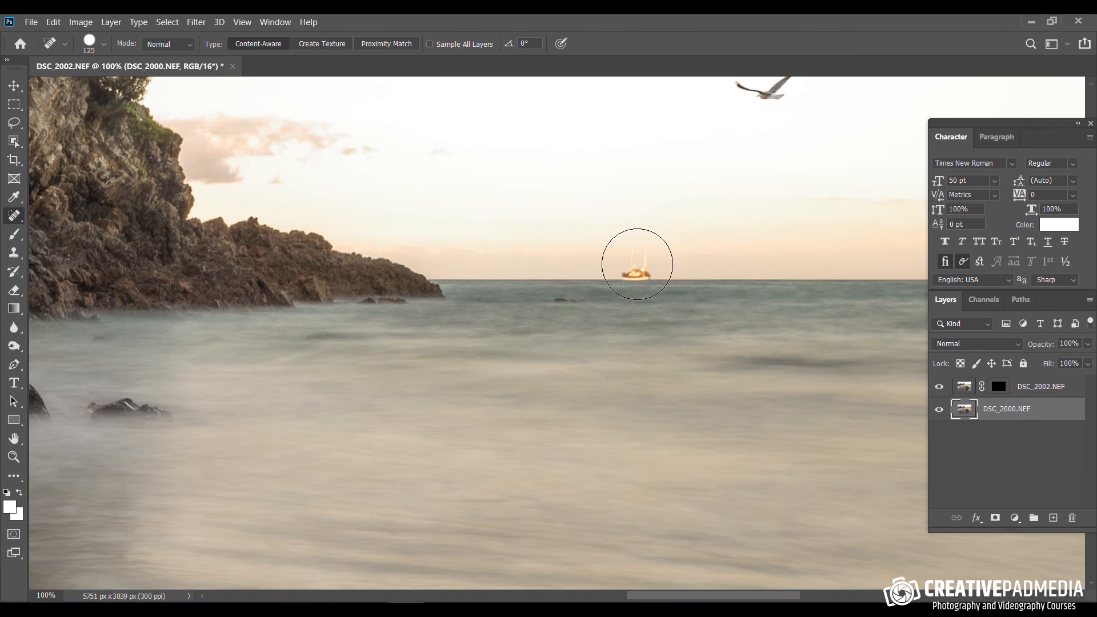
left_click(636, 267)
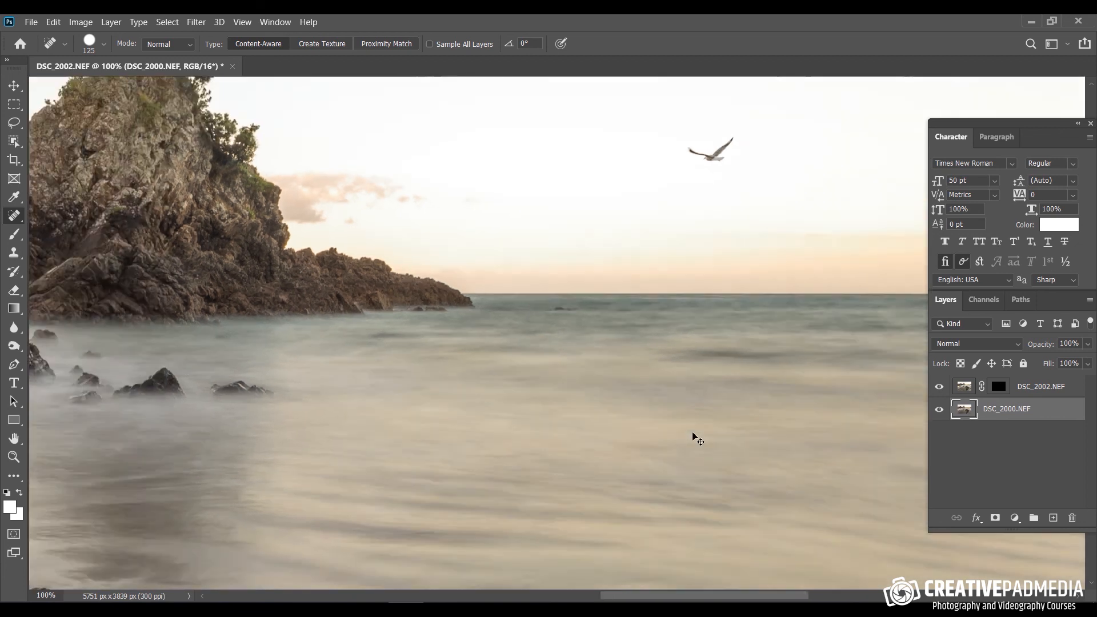
Step: Toggle the DSC_2002.NEF layer's visibility twice at full-image view to review the cleaned composite with and without the gulls
key("ctrl+minus")
key("ctrl+minus")
key("ctrl+minus")
key("ctrl+minus")
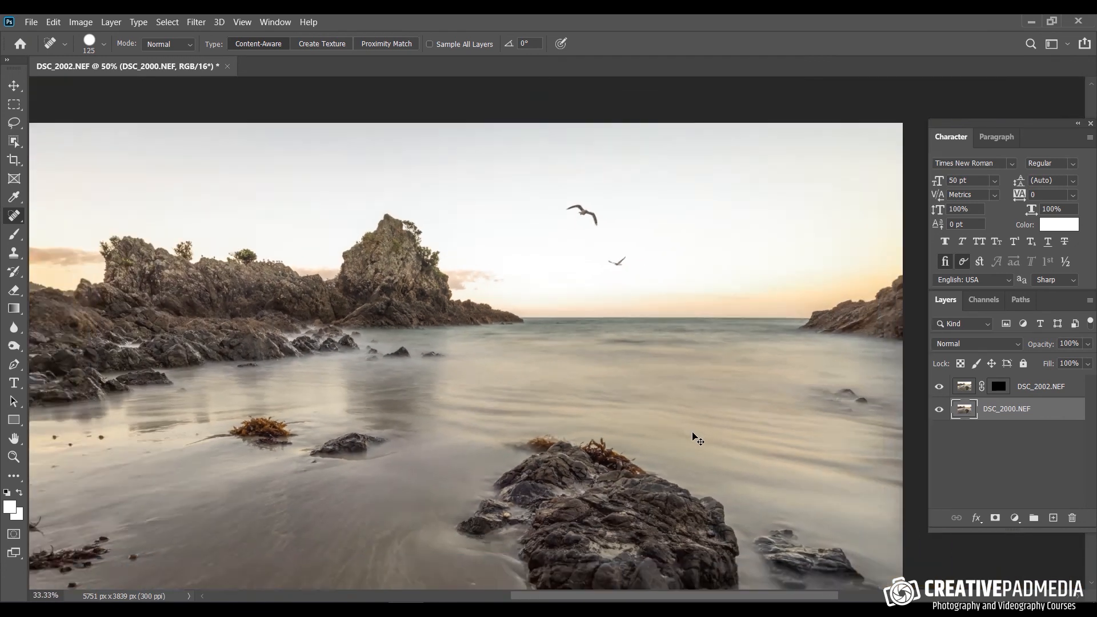
key("ctrl+0")
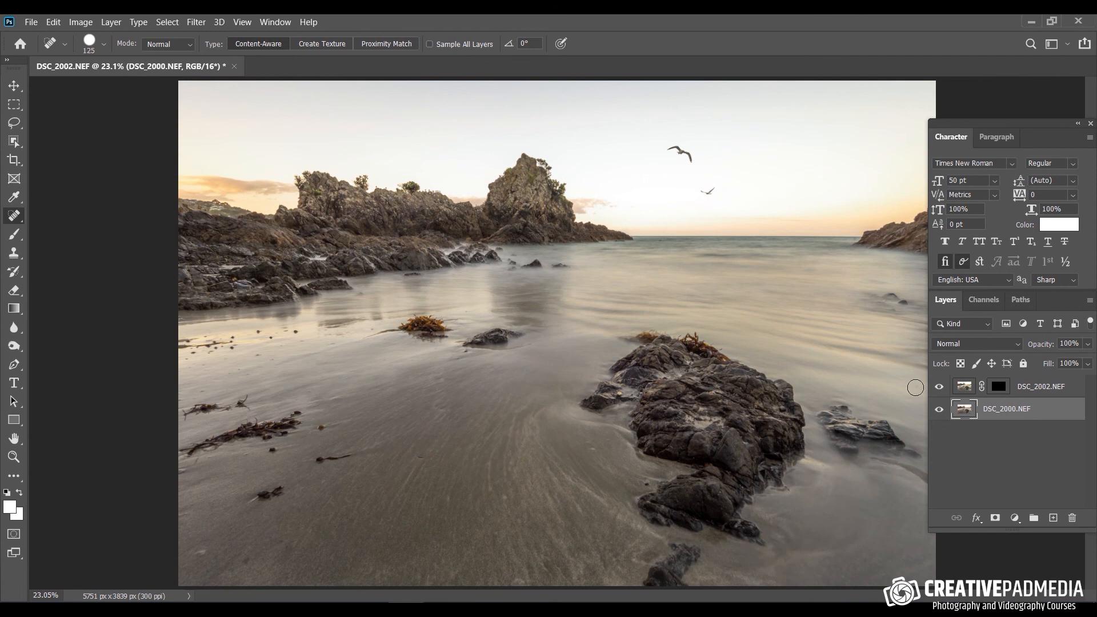
left_click(940, 388)
left_click(939, 388)
left_click(940, 388)
left_click(940, 389)
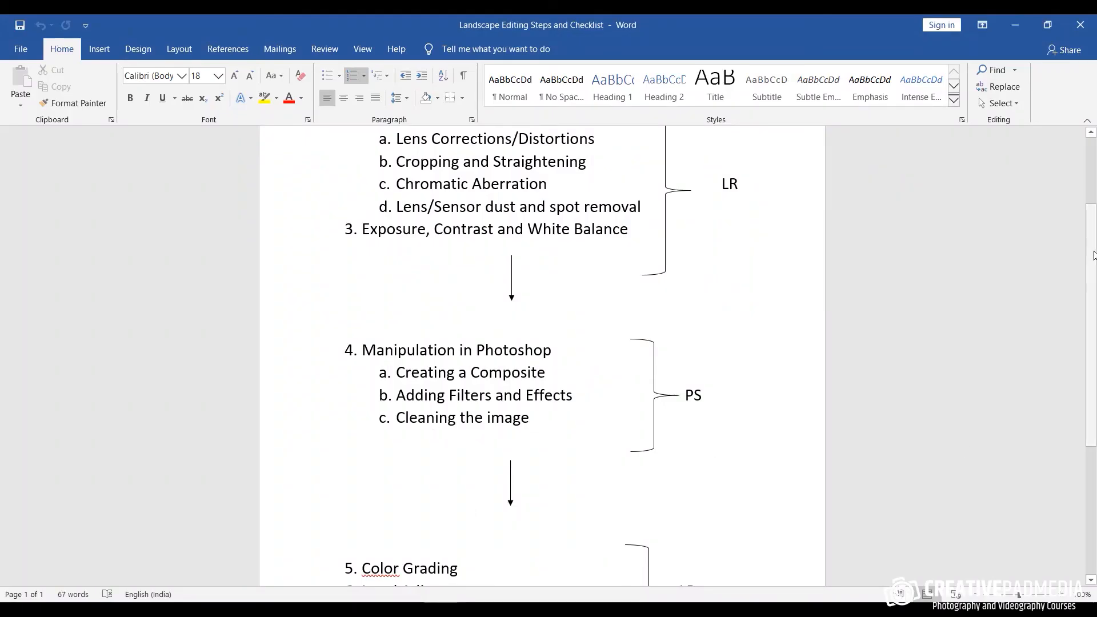
Step: Read the Landscape Editing Steps and Checklist document in Word from Manipulation in Photoshop through Watermark
scroll(1094, 255, "down", 1)
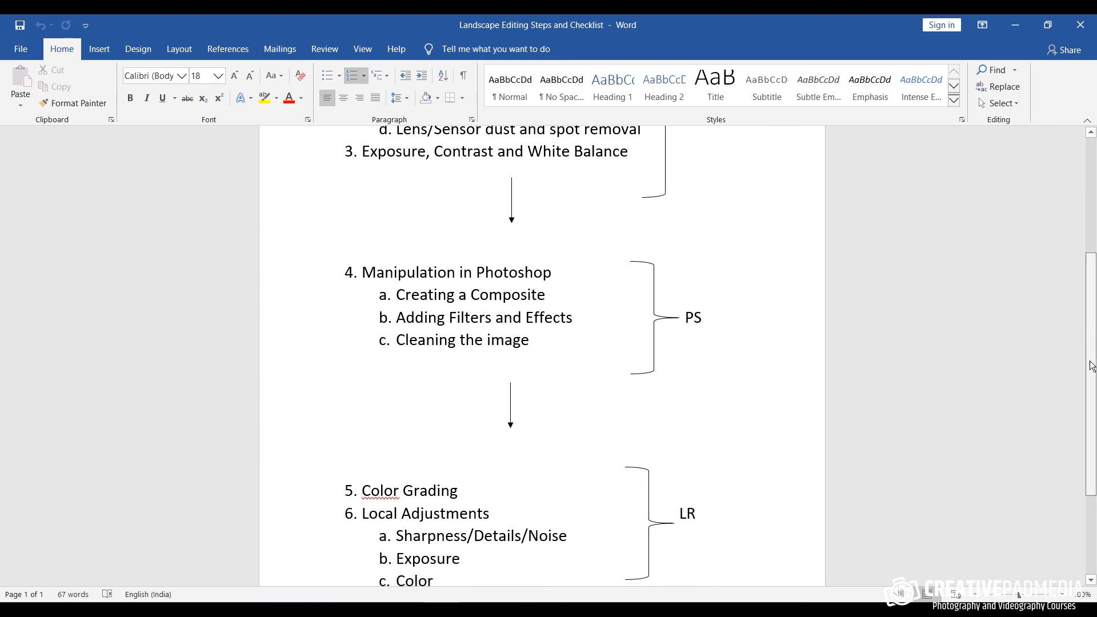
scroll(1093, 366, "down", 2)
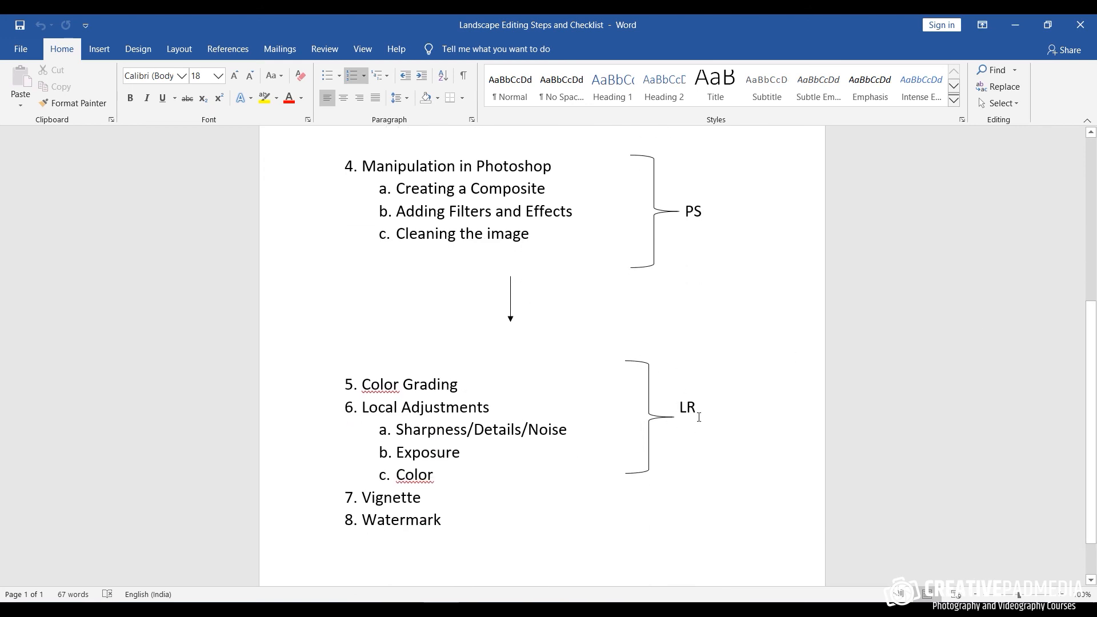
Step: Switch back to Photoshop and save the gull composite
key("alt+Tab")
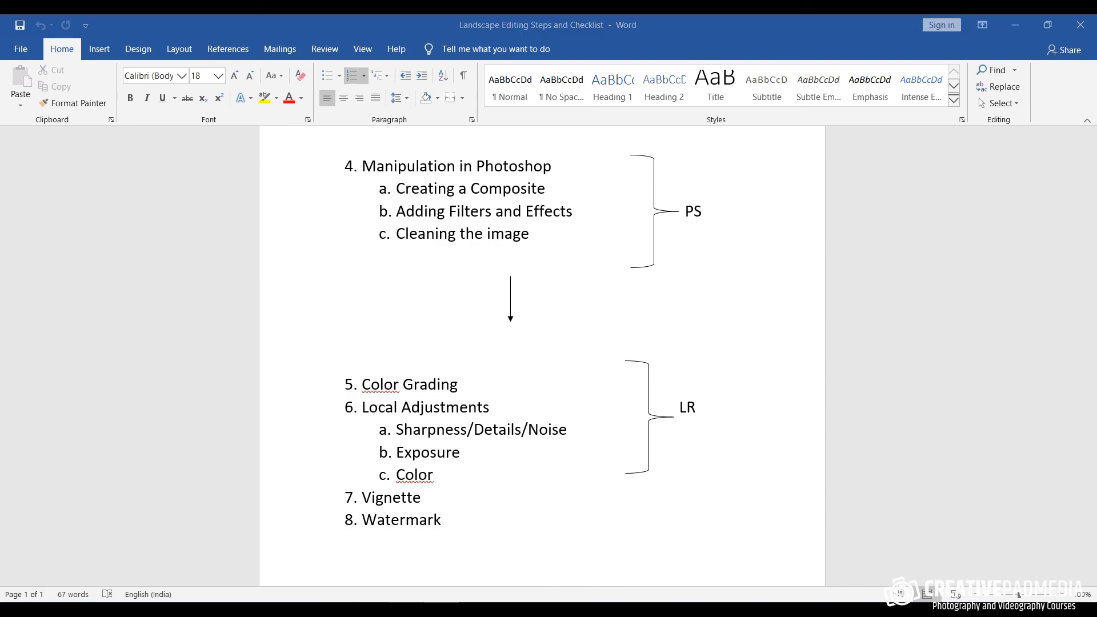
left_click(31, 22)
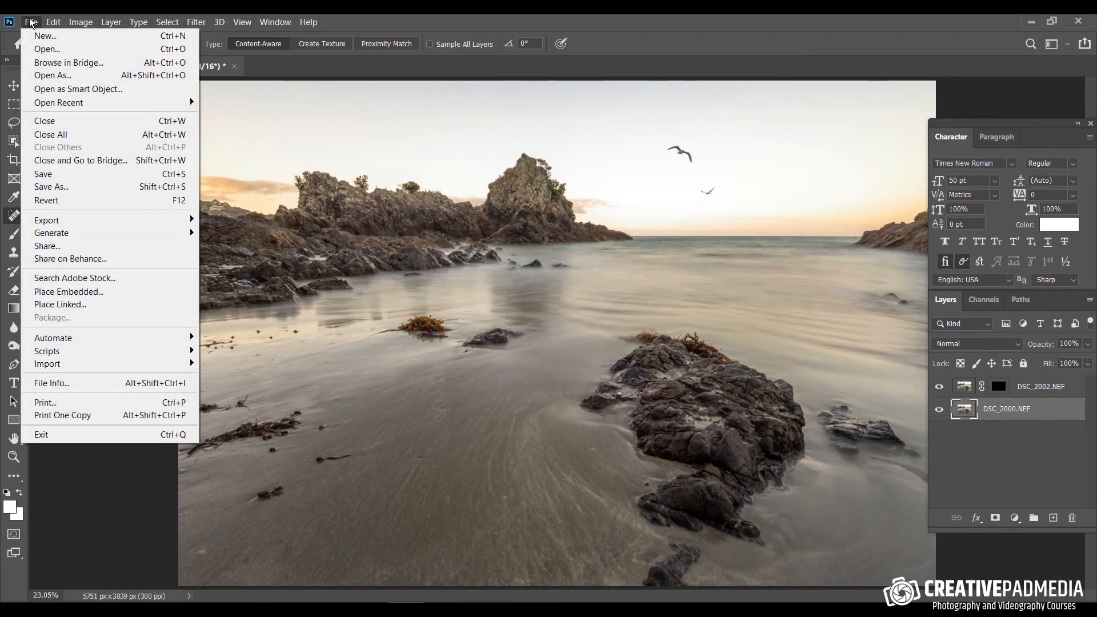
left_click(77, 177)
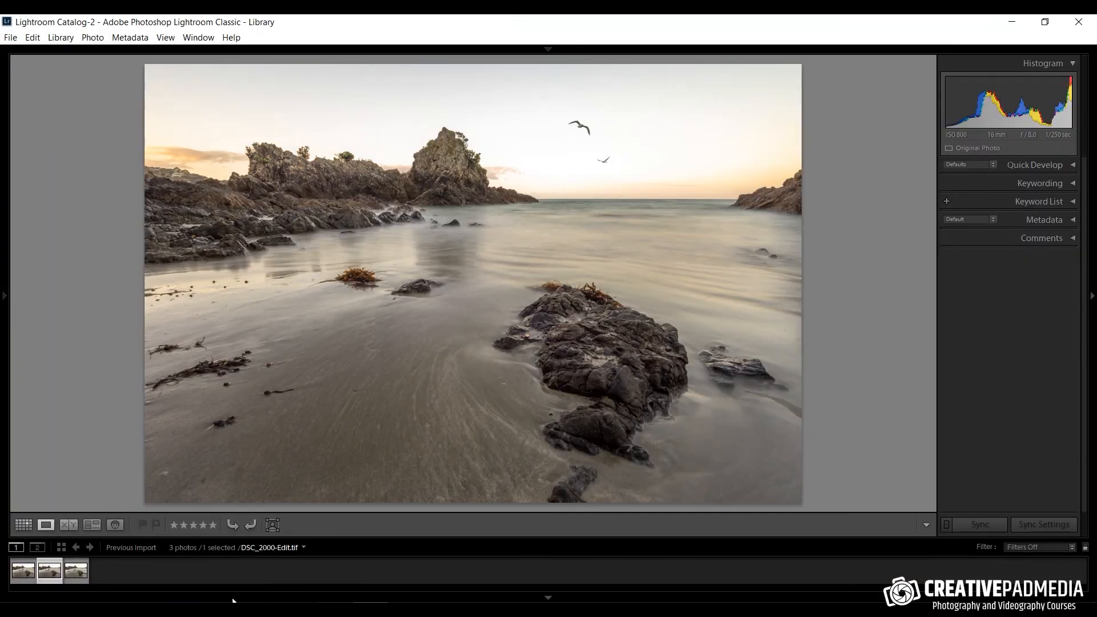
Step: In Lightroom Classic, compare DSC_2002.NEF with DSC_2000-Edit.tif and open the edited composite in the Develop module
left_click(78, 574)
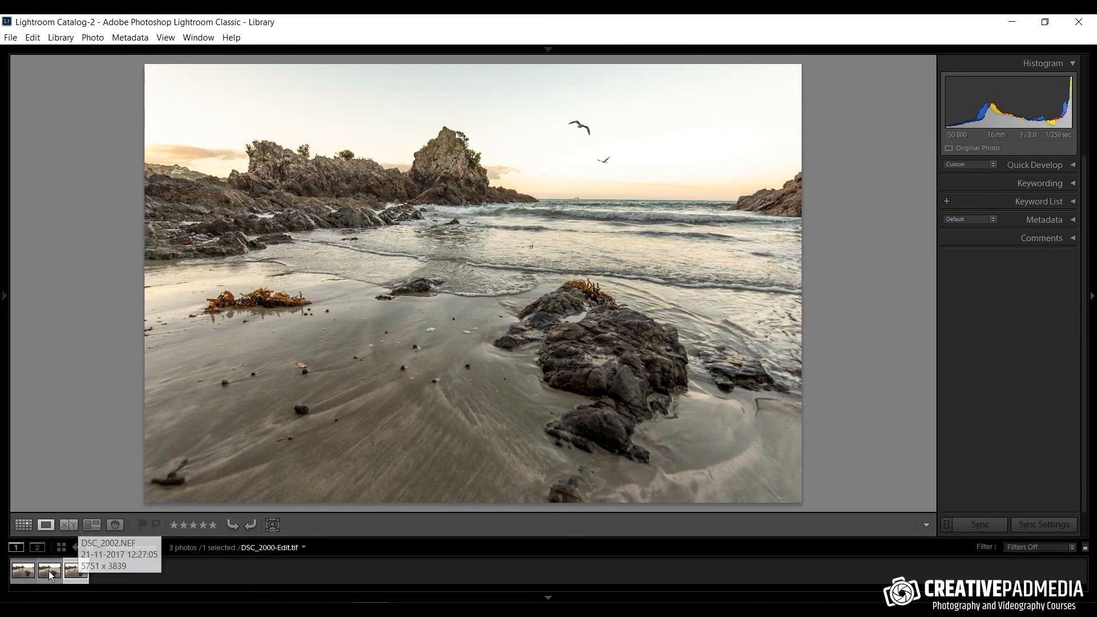
left_click(41, 571)
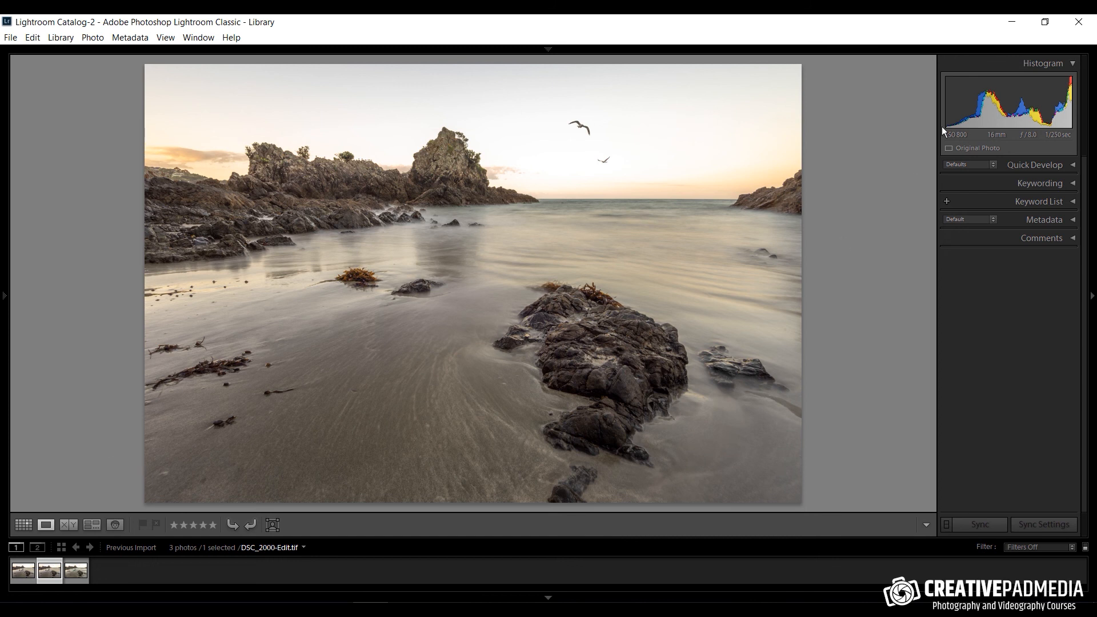
left_click(544, 48)
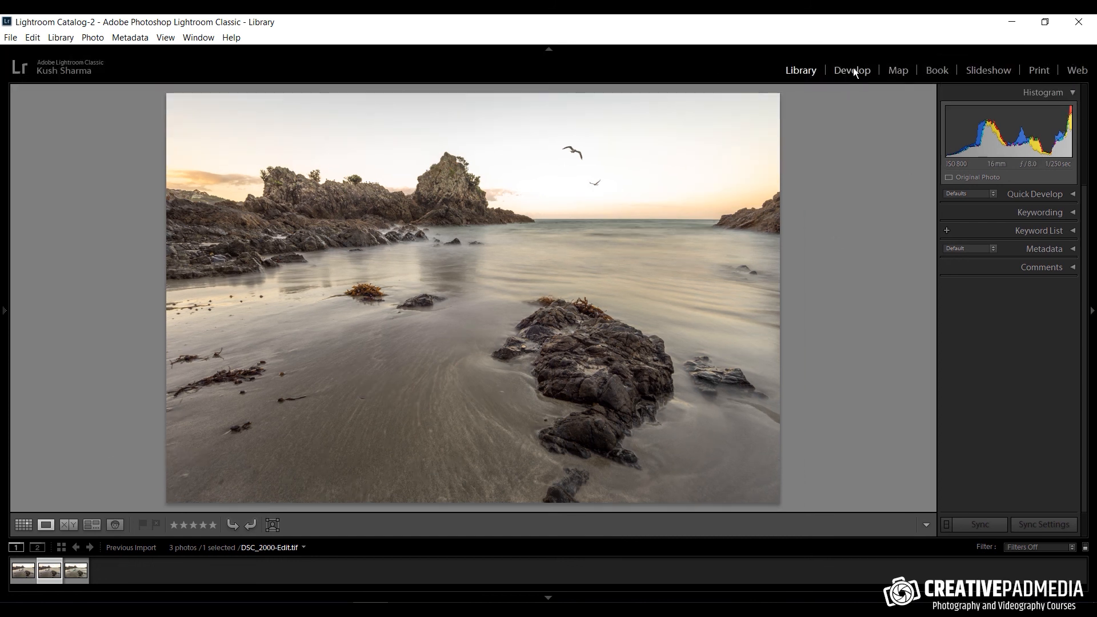
left_click(854, 69)
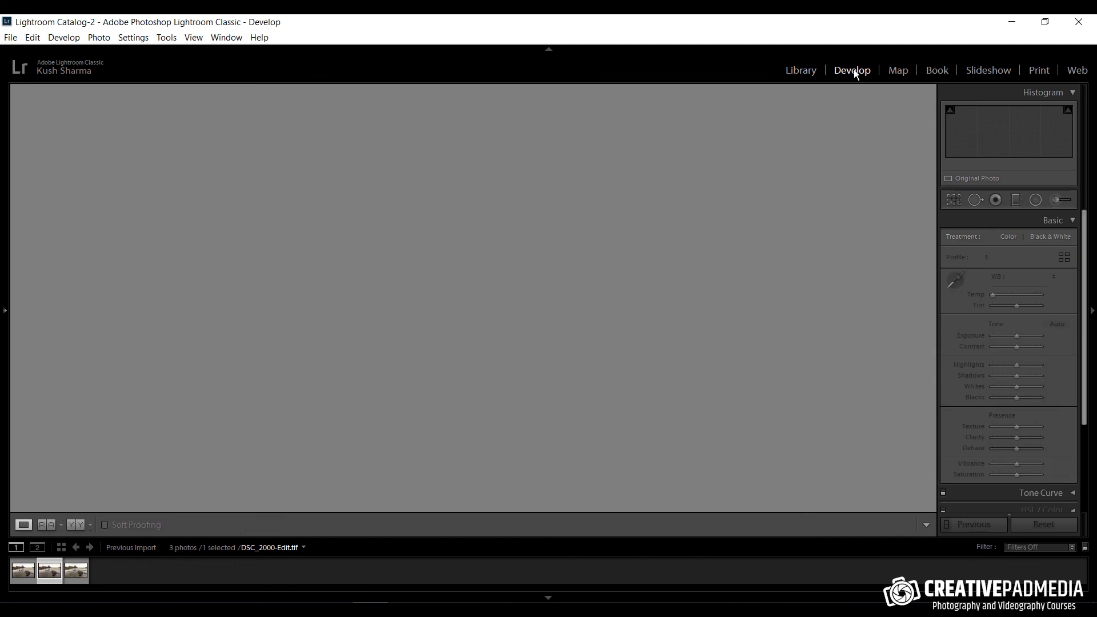